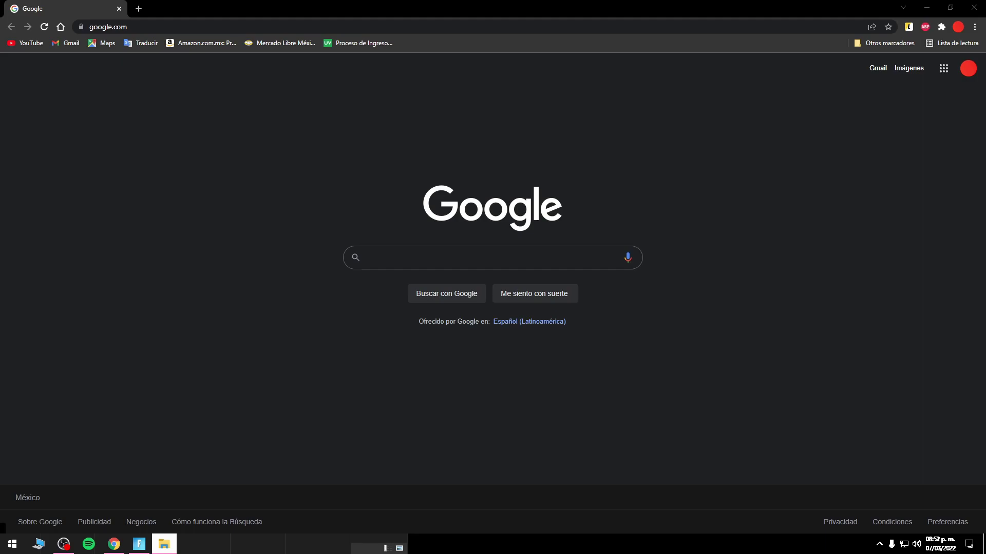
Move the "1- GameUserSettings" folder to the upper-right corner of the desktop and open it
key(super+d)
click(704, 308)
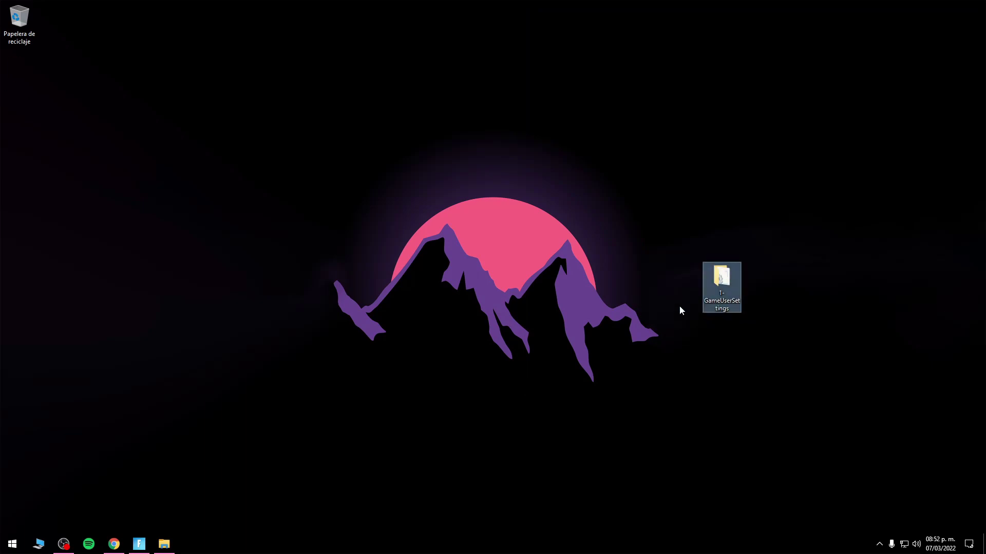
drag(721, 295, 933, 47)
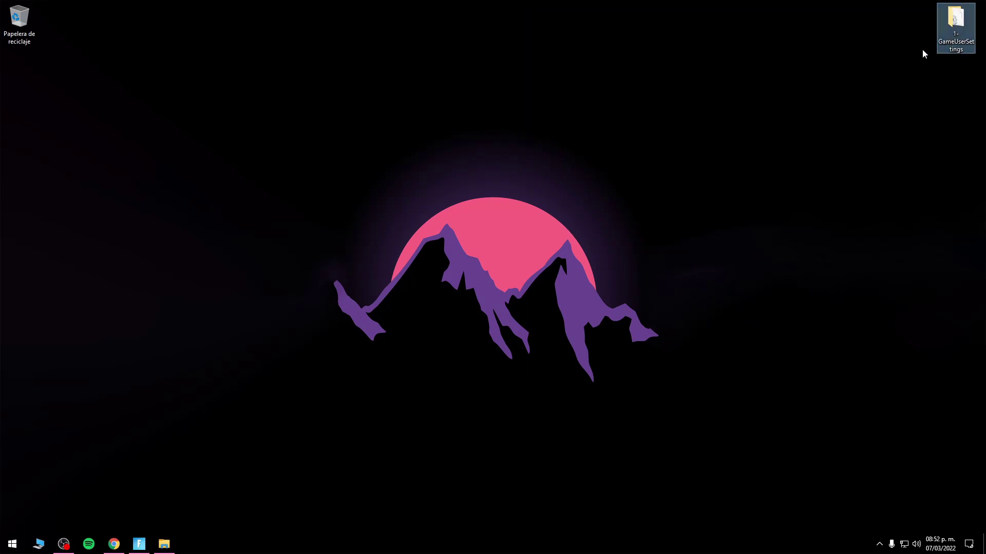
double_click(956, 33)
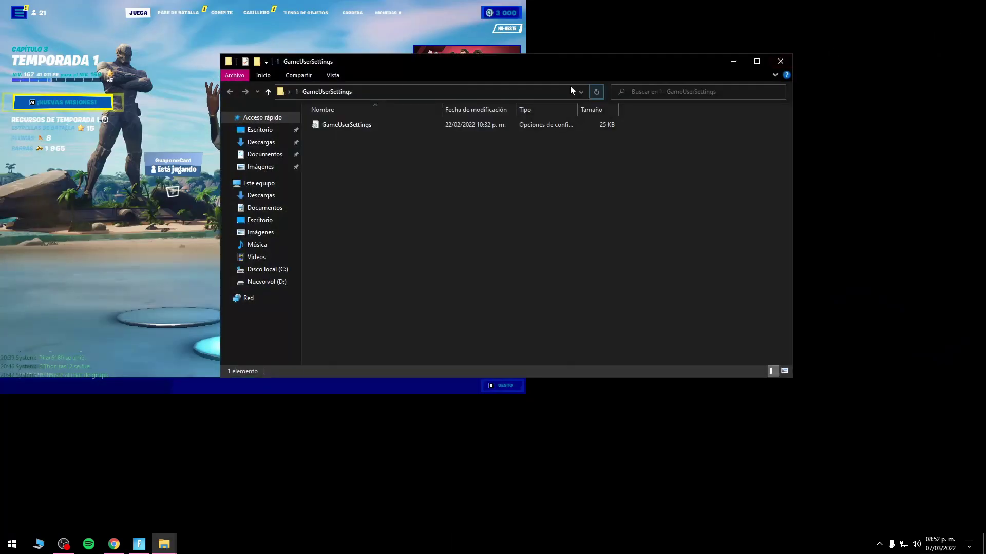
Open the GameUserSettings file in Notepad at full size and look through its configuration lines
click(426, 126)
right_click(426, 125)
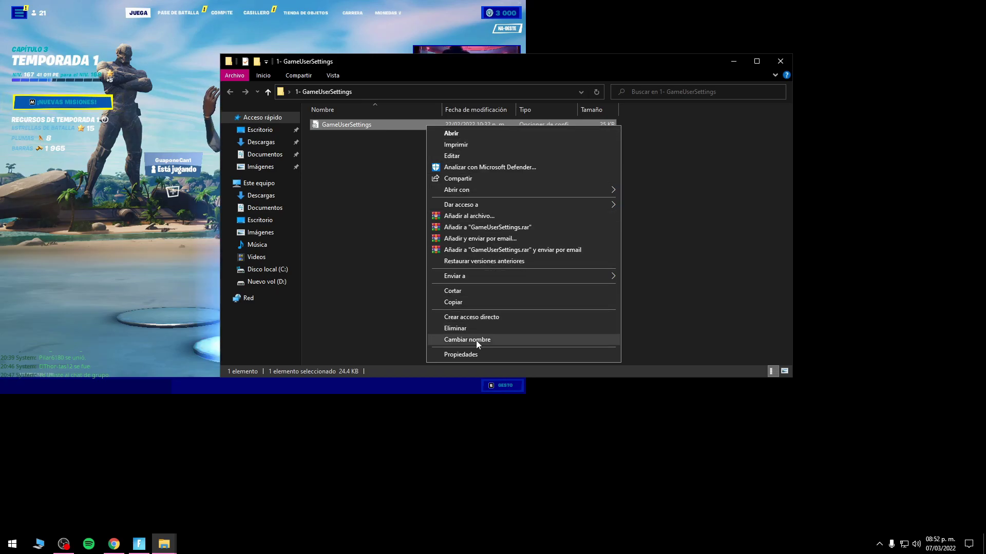
click(475, 129)
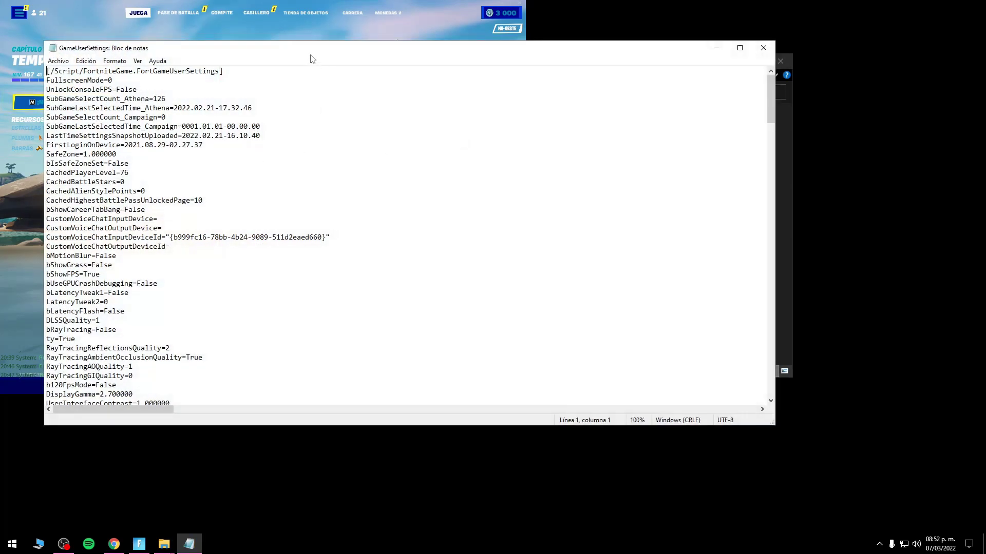
double_click(310, 57)
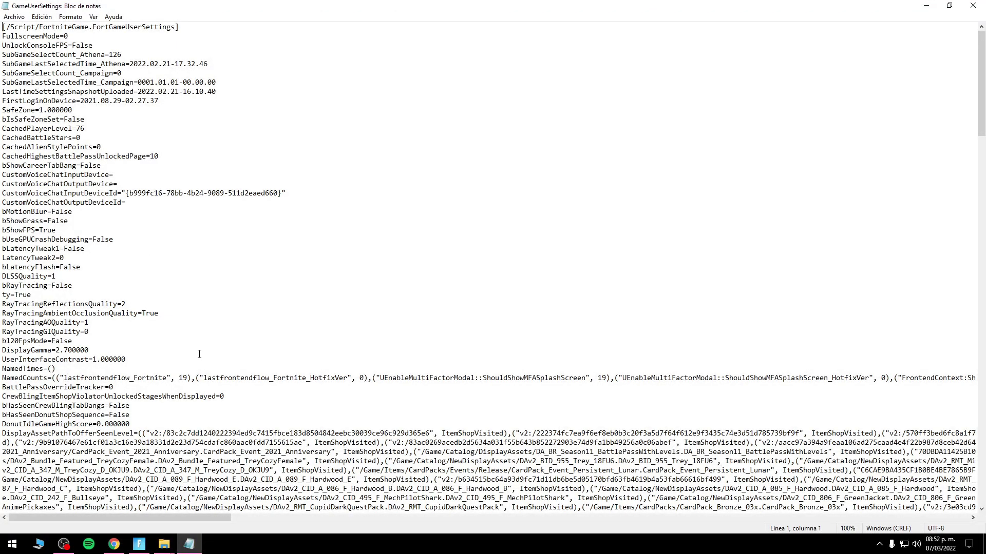
scroll(259, 322, down, 20)
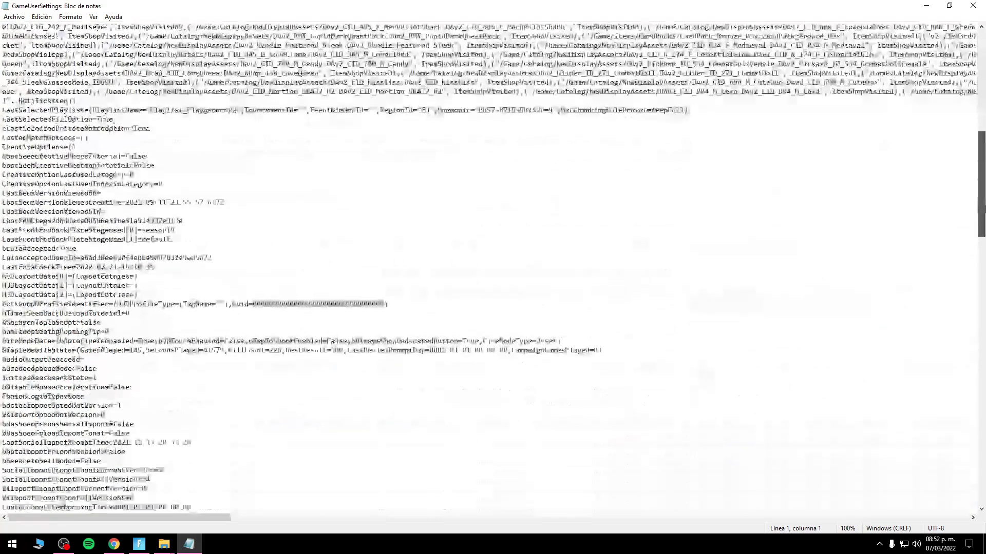
drag(983, 266, 980, 168)
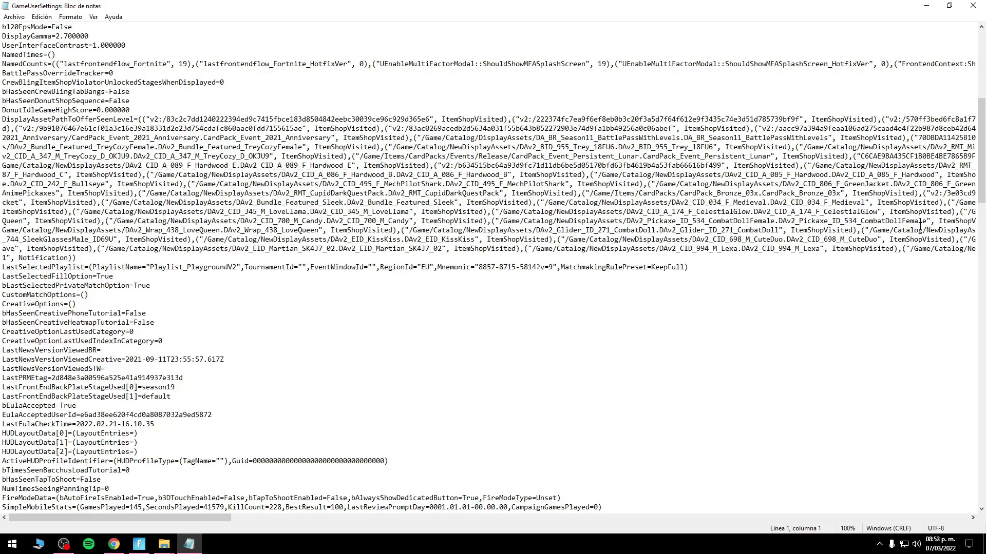
drag(981, 144, 983, 178)
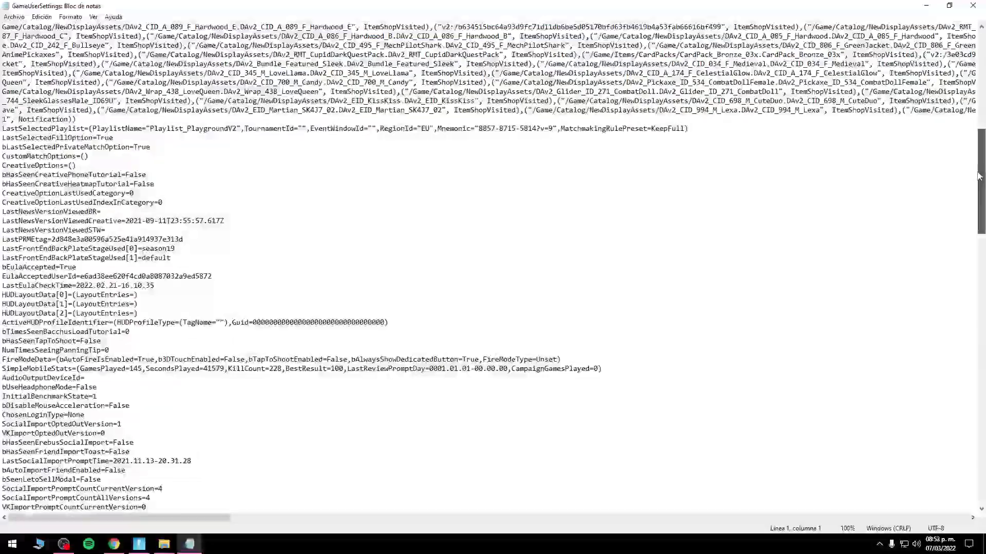
drag(980, 123, 980, 70)
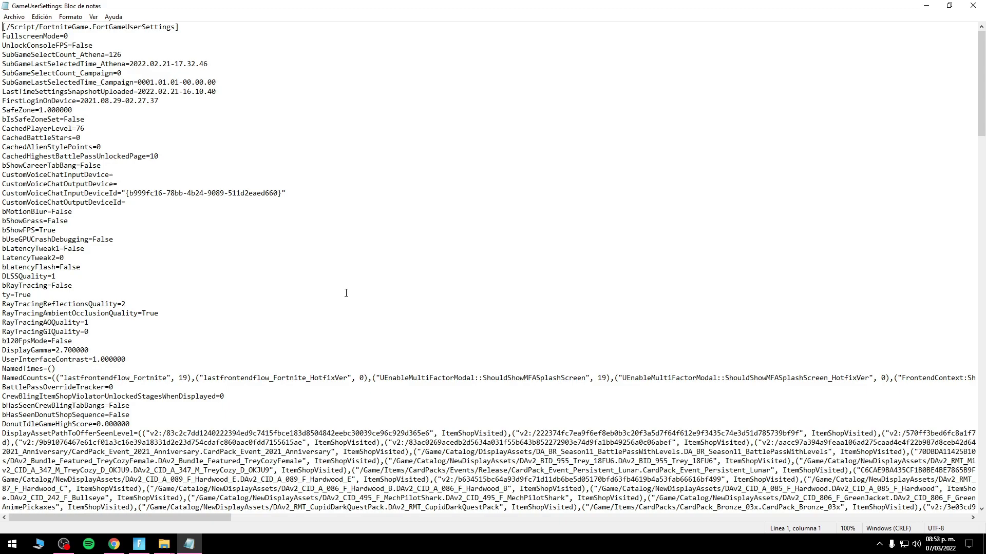
Run %localappdata% to open the Local folder, and close the GameUserSettings text file
key(super+r)
text(%)
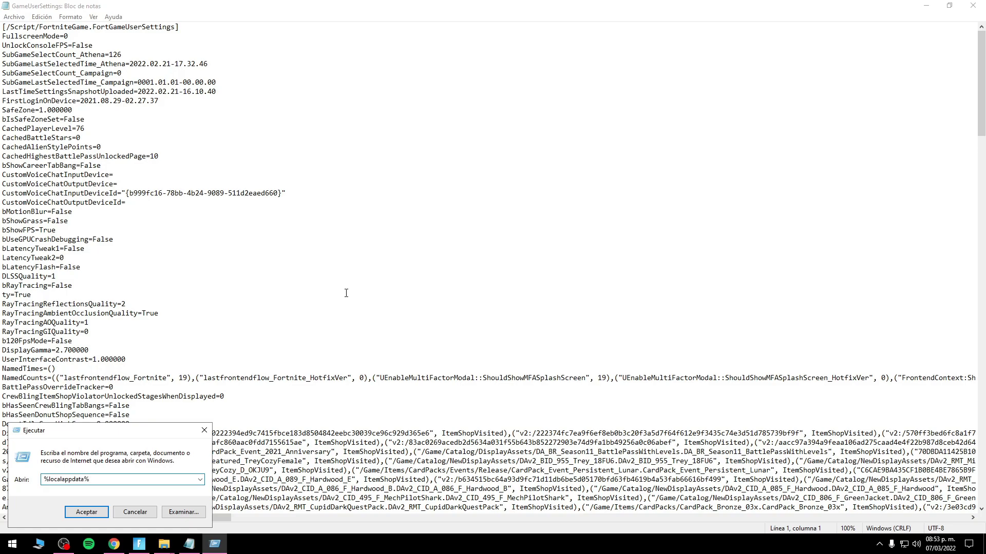
key(ctrl+a)
click(86, 513)
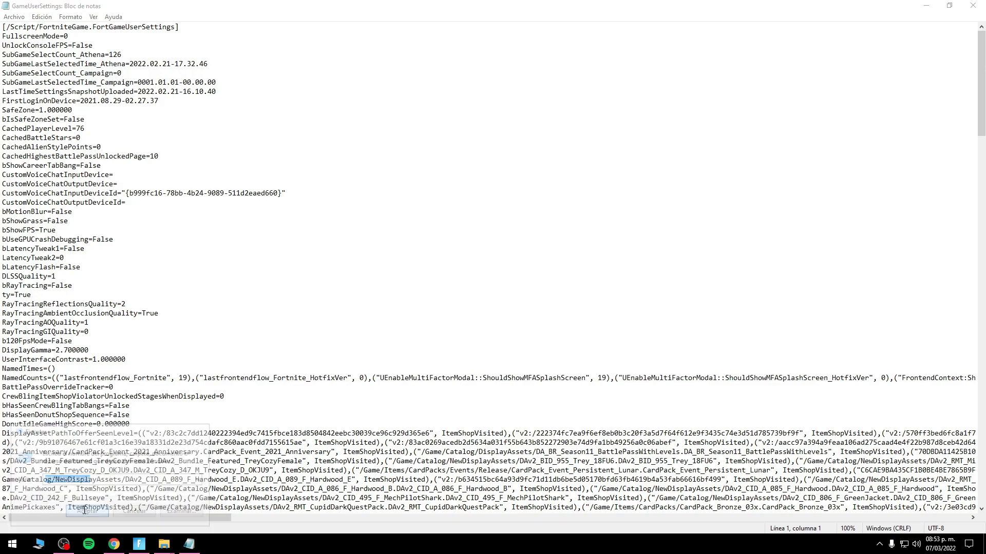
click(972, 5)
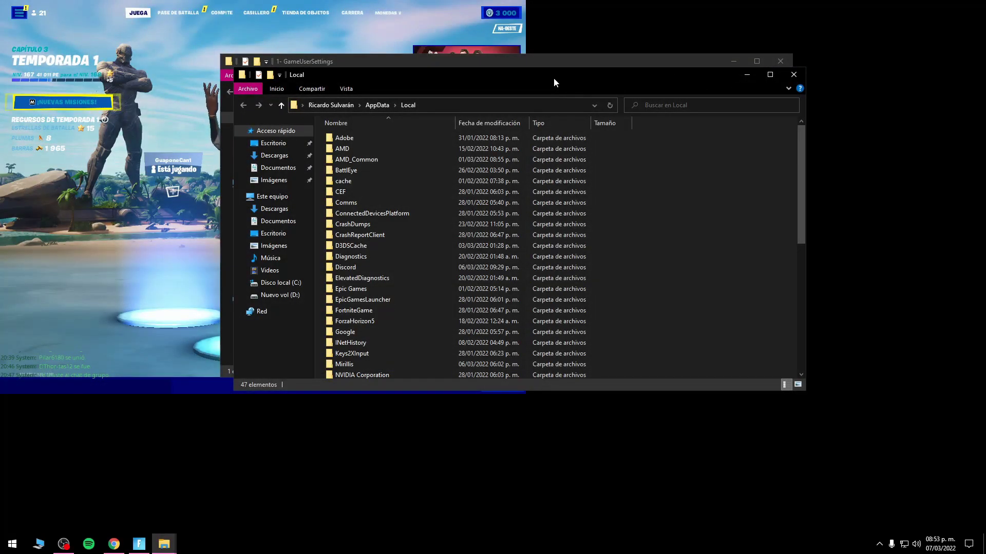
Maximize the Local folder window and go to FortniteGame > Saved > Config > WindowsClient
drag(553, 78, 553, 8)
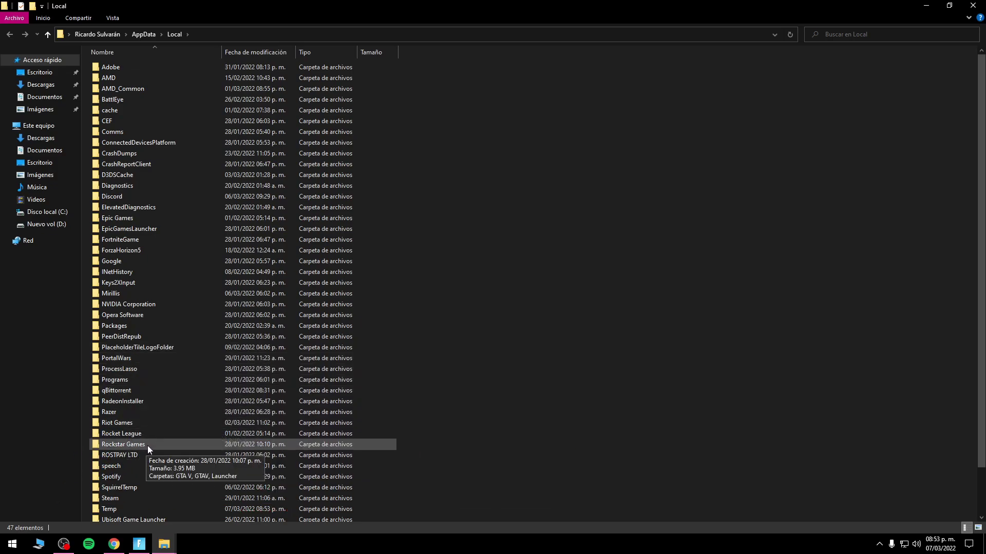
double_click(167, 247)
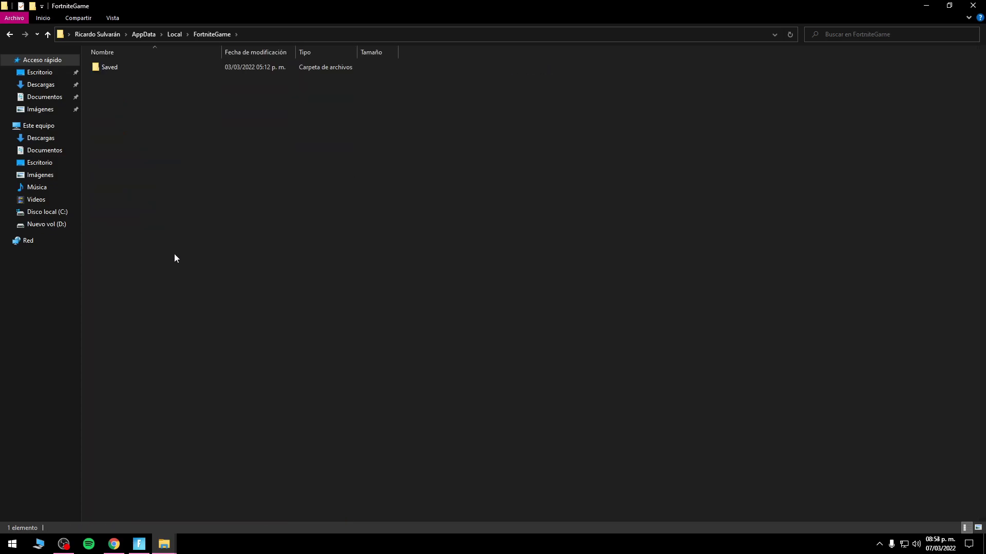
double_click(130, 70)
click(138, 77)
double_click(137, 75)
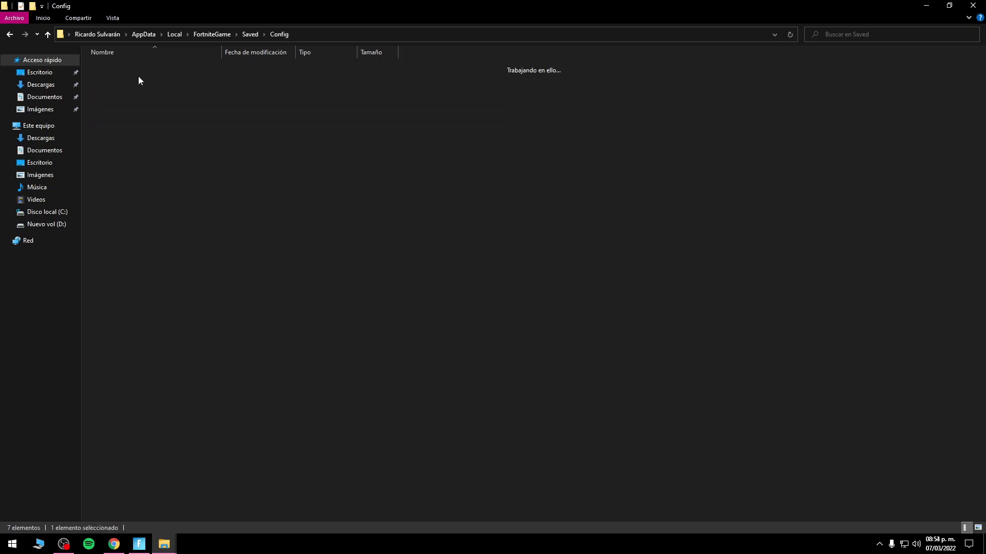
double_click(162, 81)
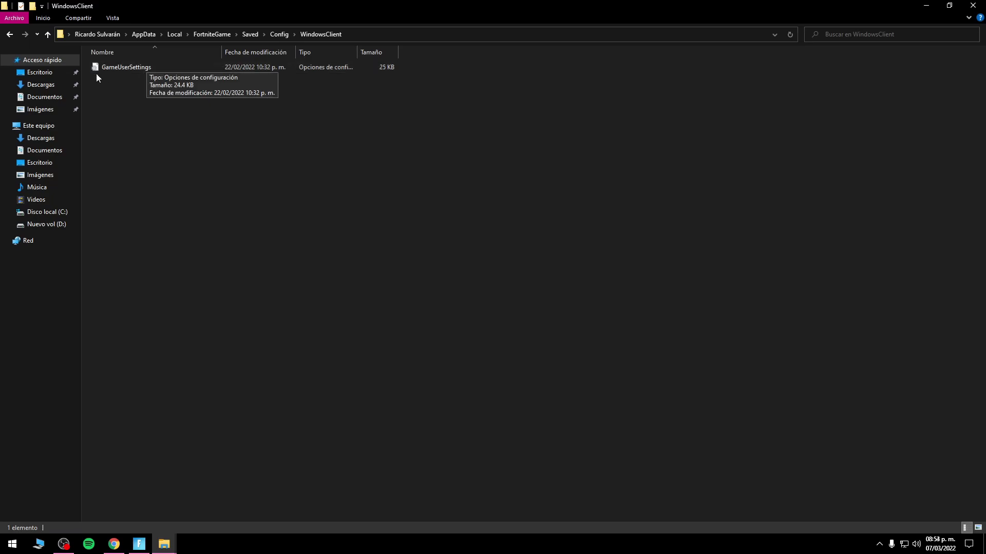
Copy the GameUserSettings file from WindowsClient and paste the copy into the Escritorio (desktop) folder
click(140, 69)
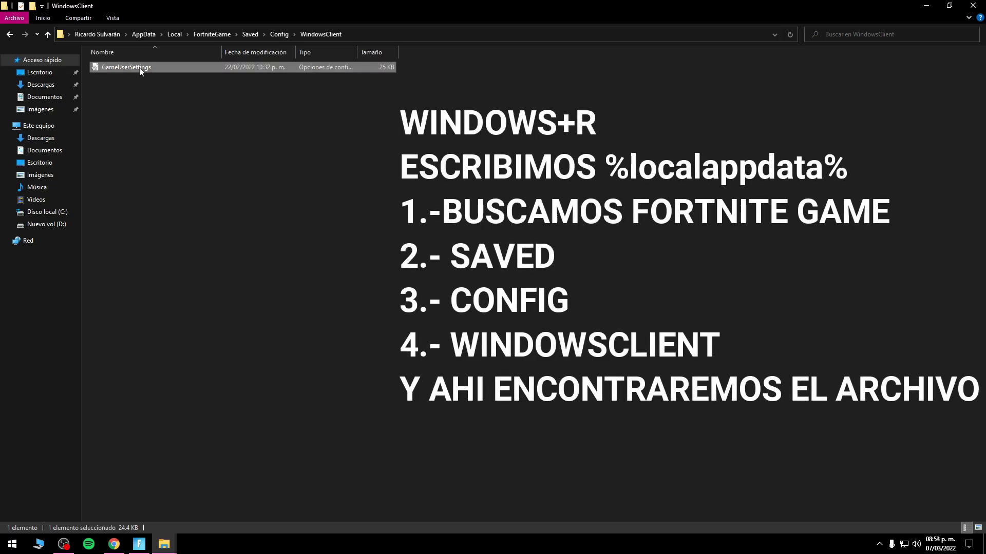
right_click(142, 69)
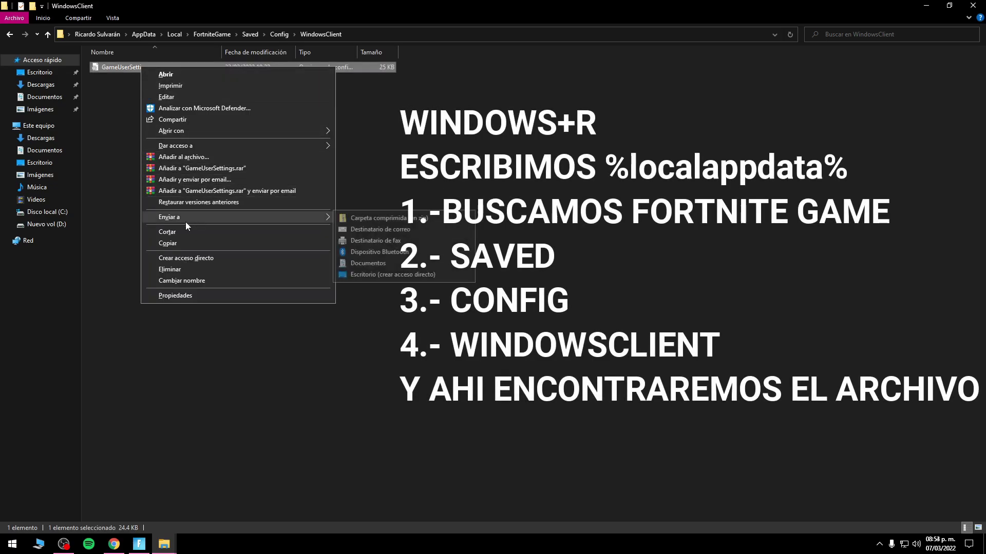
click(186, 243)
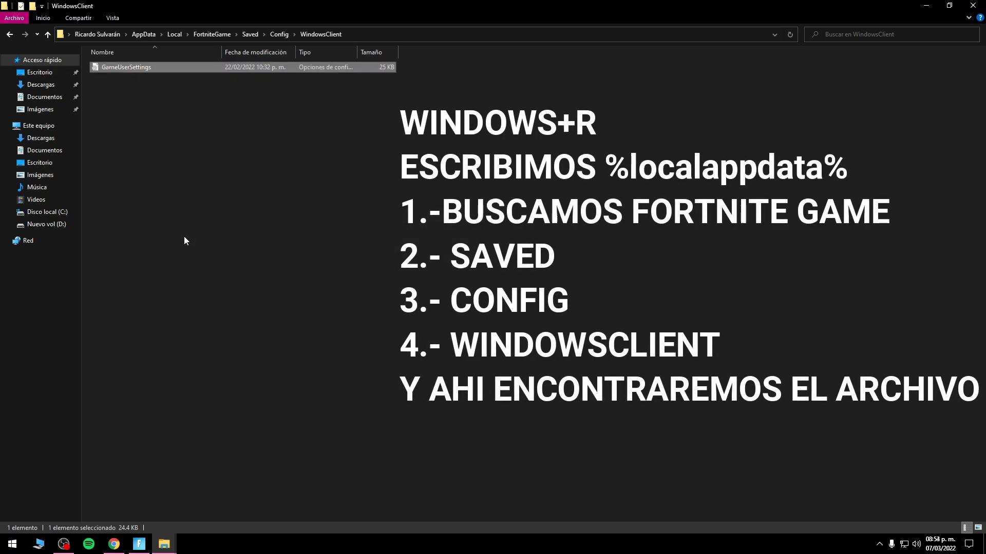
click(41, 84)
click(41, 72)
right_click(300, 210)
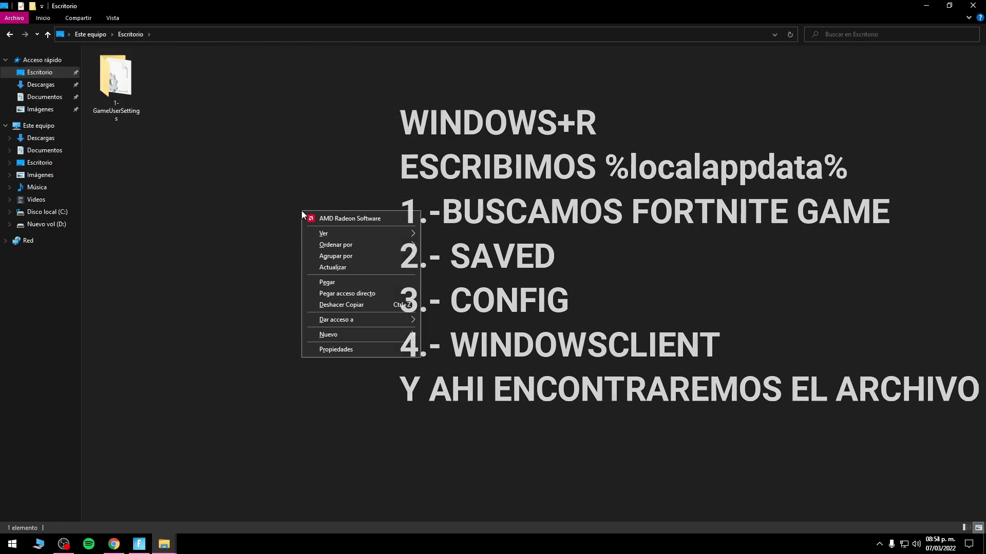
click(336, 282)
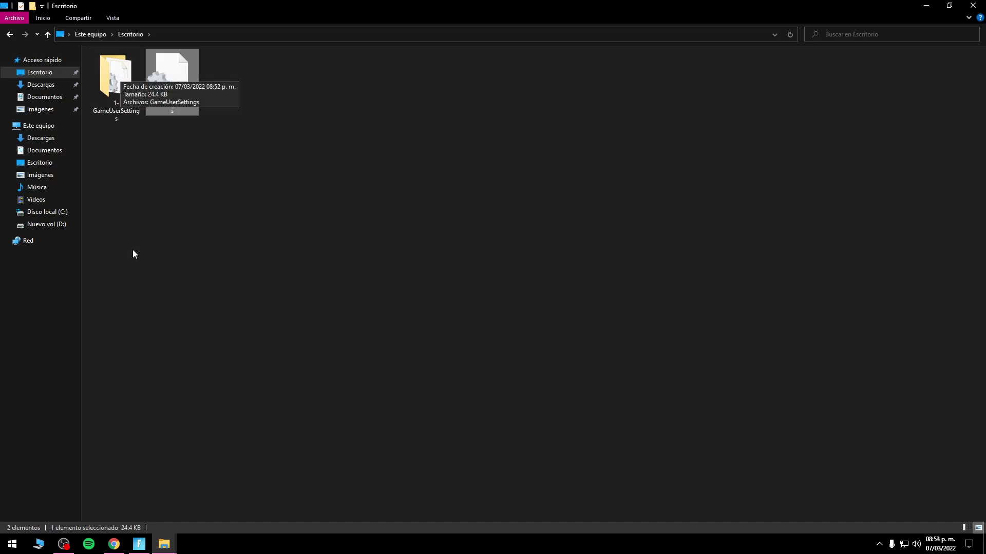
Switch to Fortnite and open its video settings
click(139, 544)
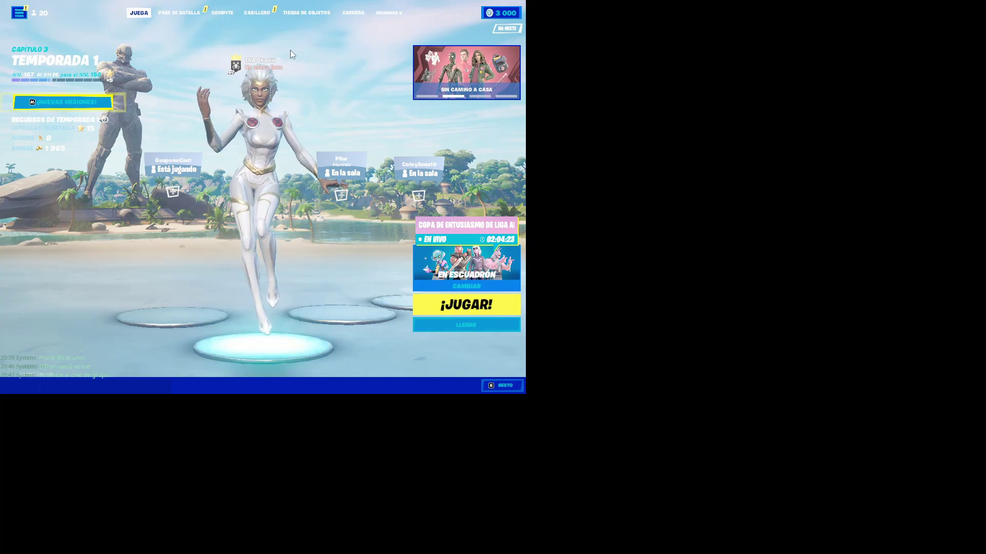
click(179, 12)
click(138, 13)
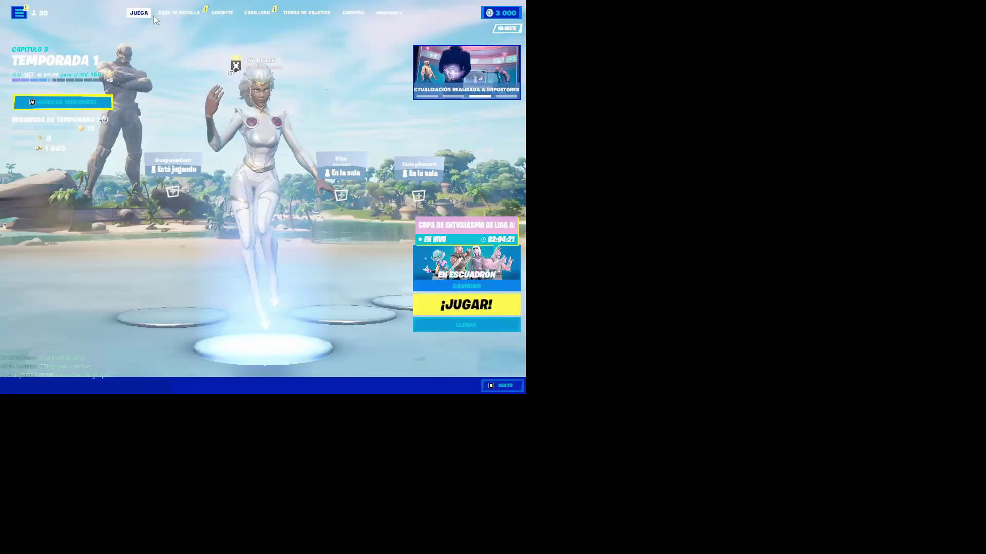
click(19, 13)
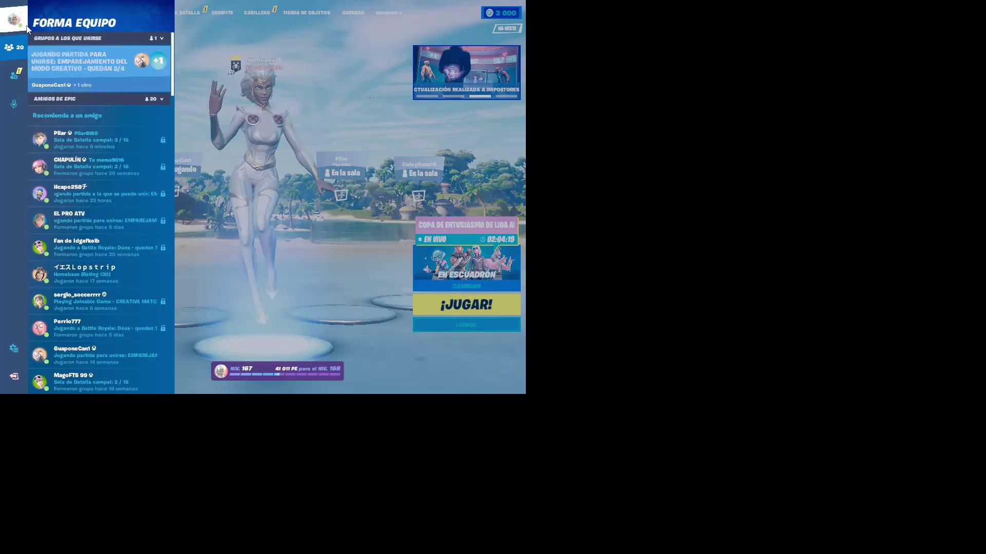
click(14, 348)
click(82, 49)
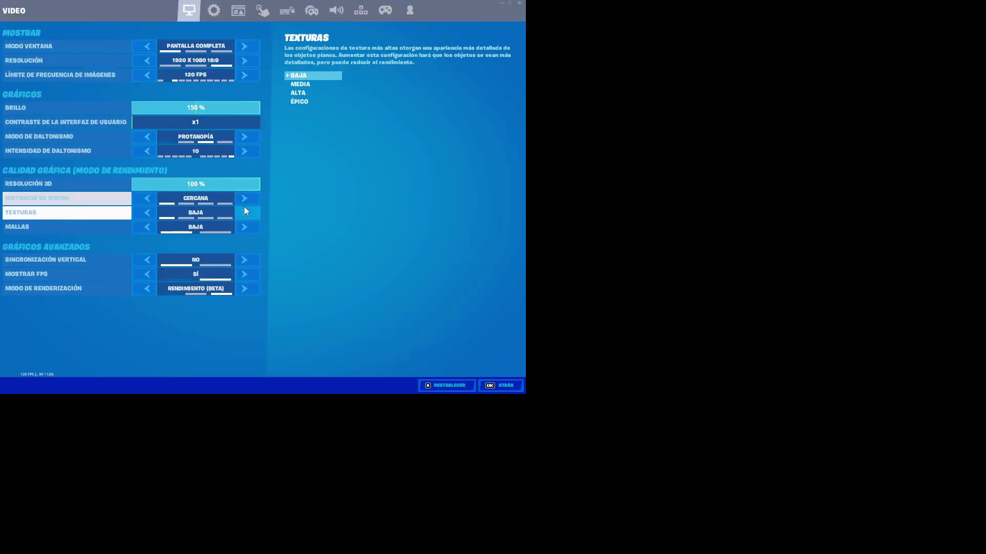
Set Brillo to 100 % and Mallas to Alta, apply the video changes, and return to the lobby
click(196, 107)
click(396, 385)
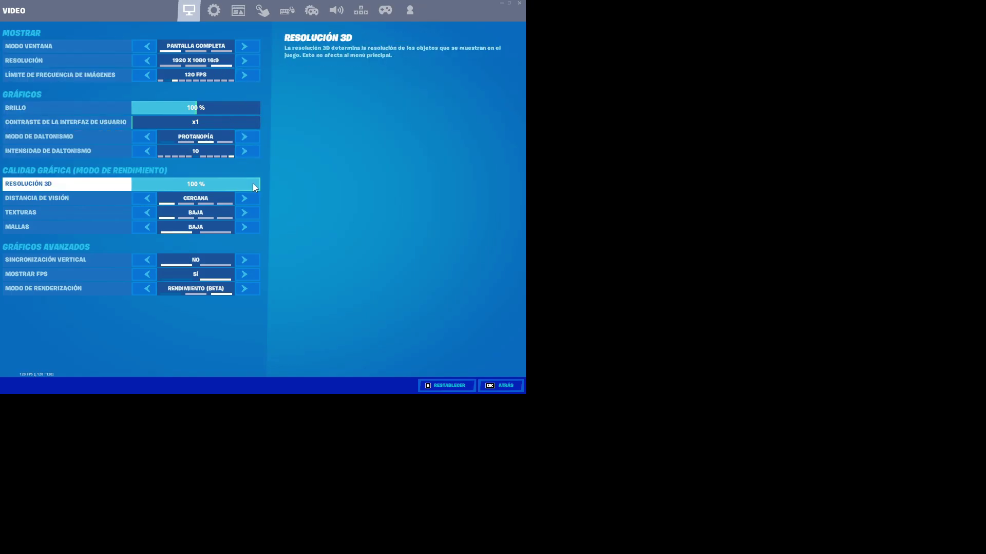
click(243, 226)
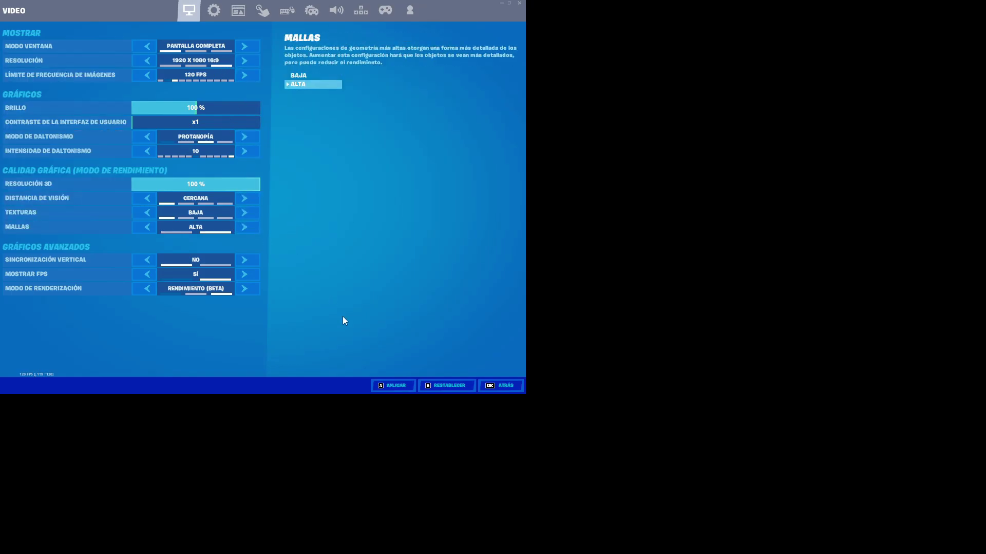
click(393, 384)
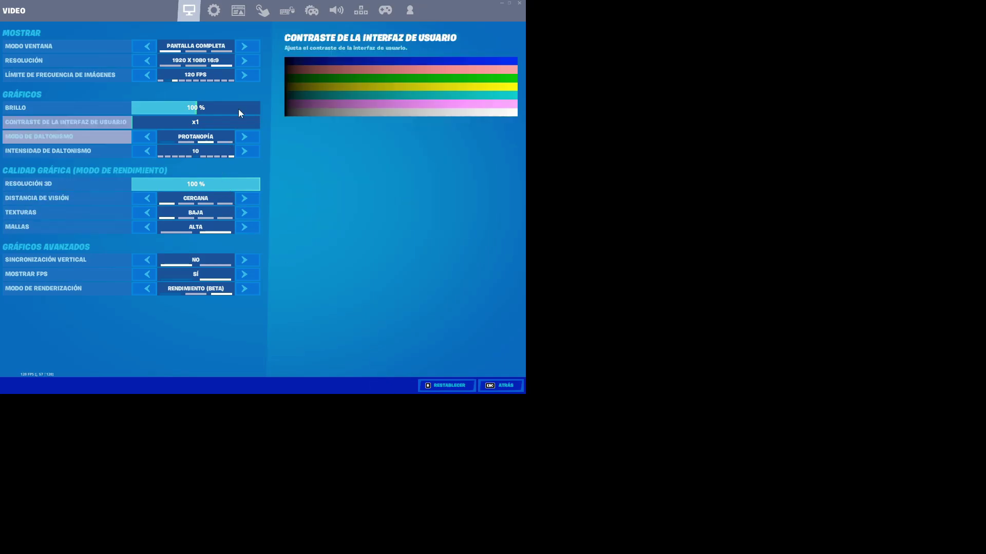
click(213, 9)
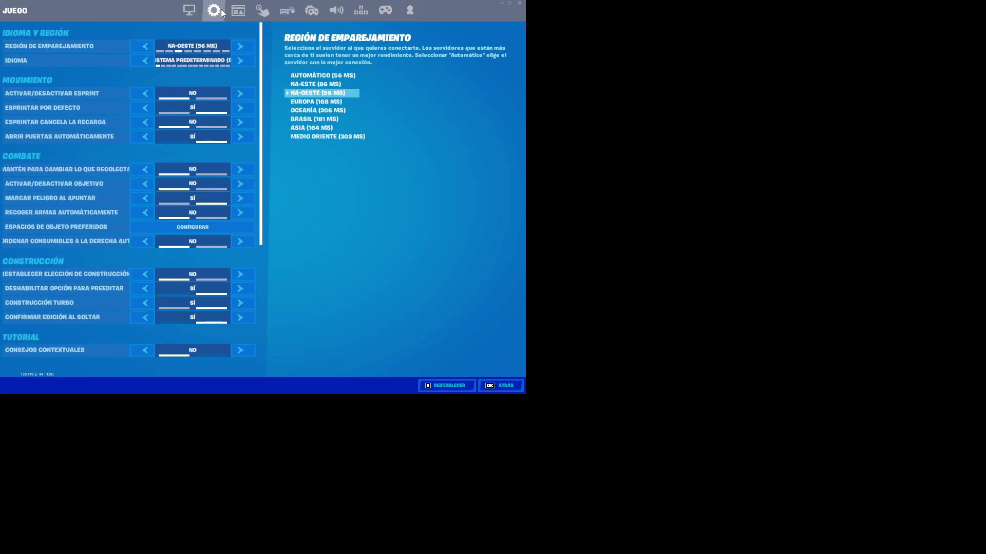
click(189, 10)
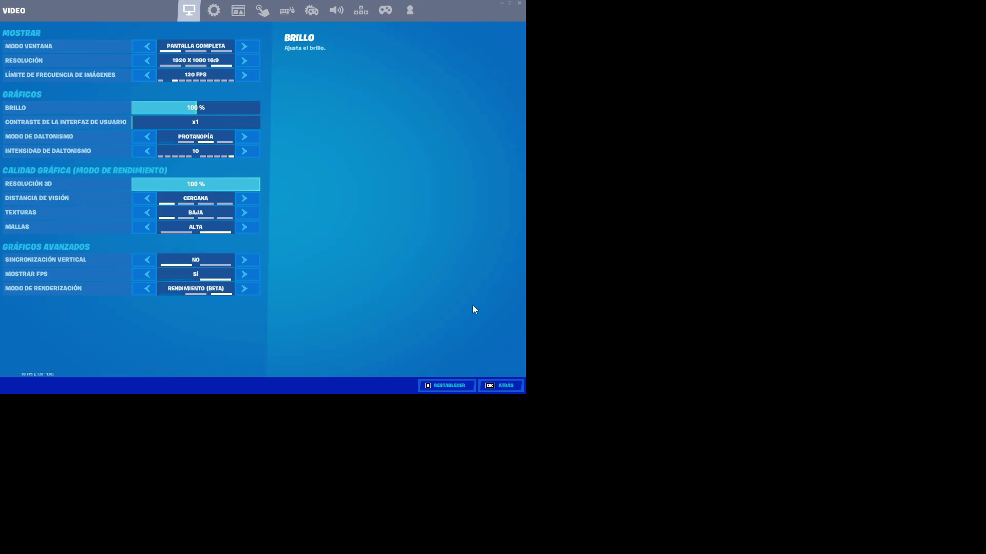
click(513, 386)
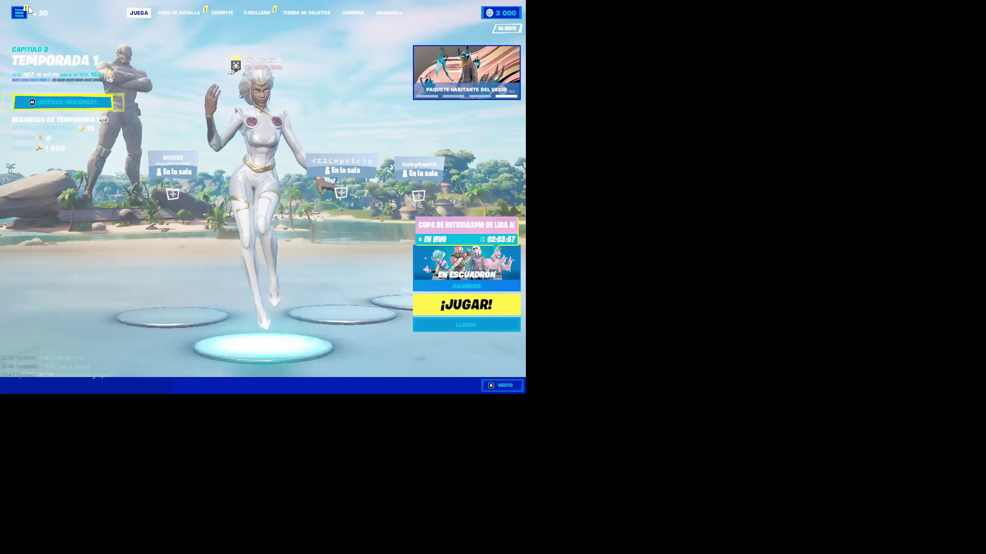
Exit Fortnite and confirm quitting the game
click(27, 17)
click(14, 376)
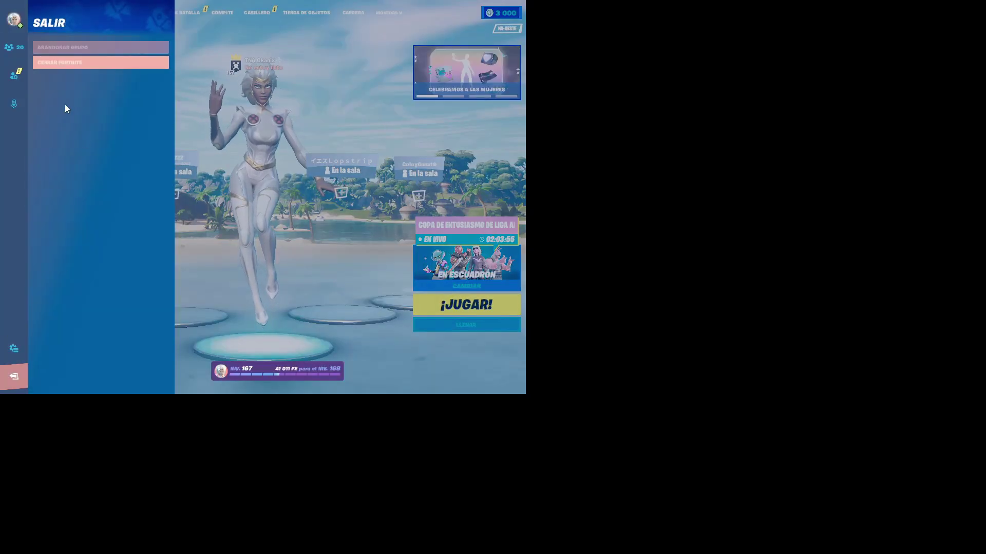
click(65, 62)
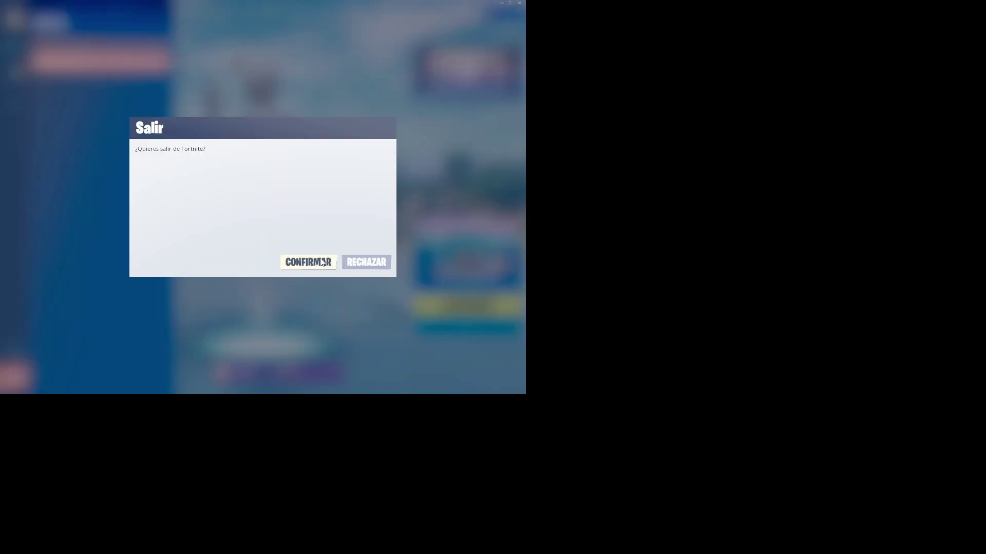
click(322, 262)
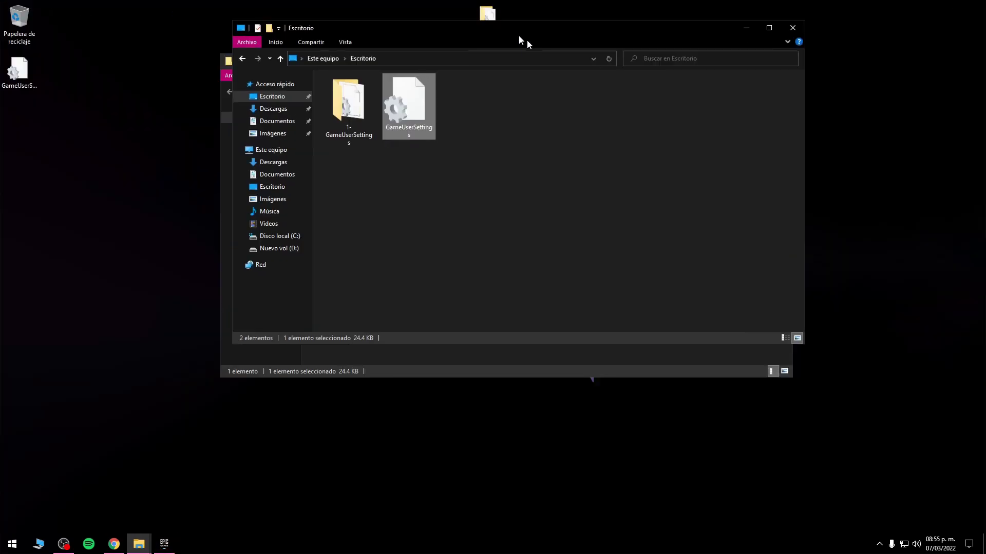
Arrange the 1- GameUserSettings and Escritorio windows so both are accessible, and return the Escritorio window to the WindowsClient folder
drag(527, 41, 459, 464)
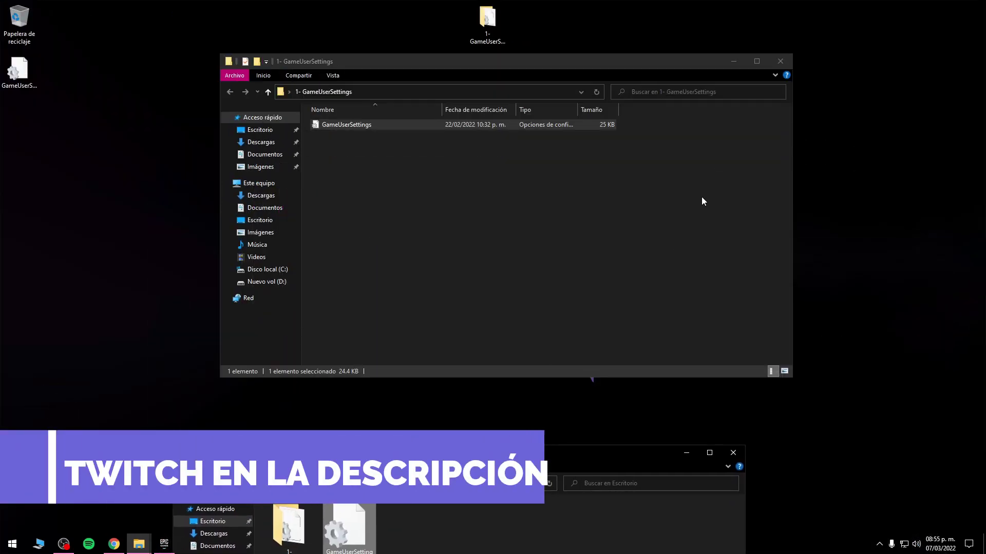
drag(667, 64, 755, 39)
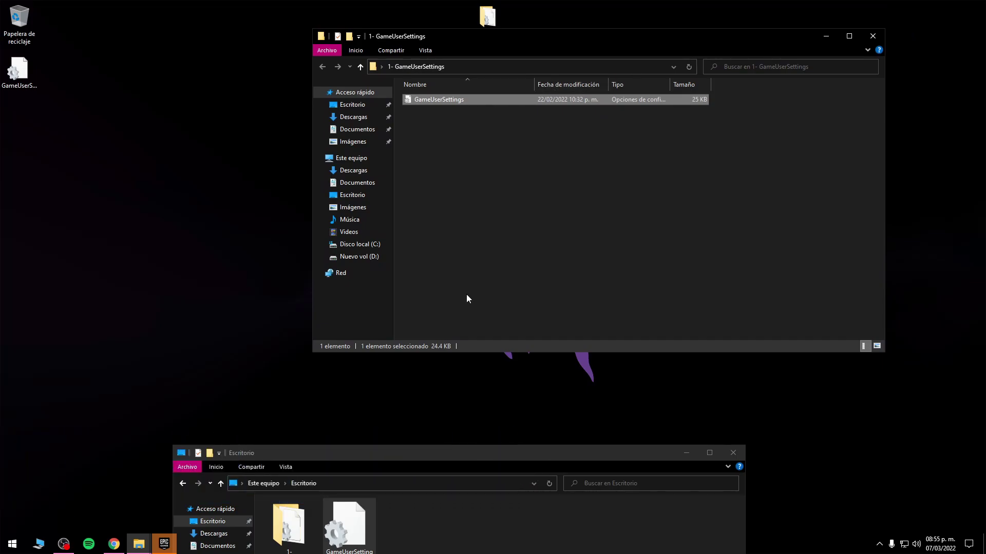
drag(458, 447, 525, 140)
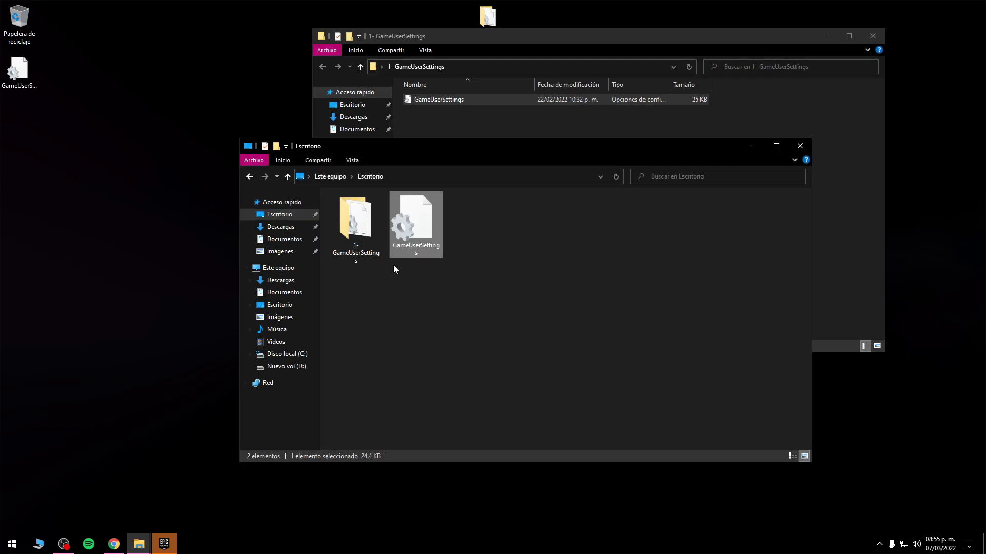
click(250, 177)
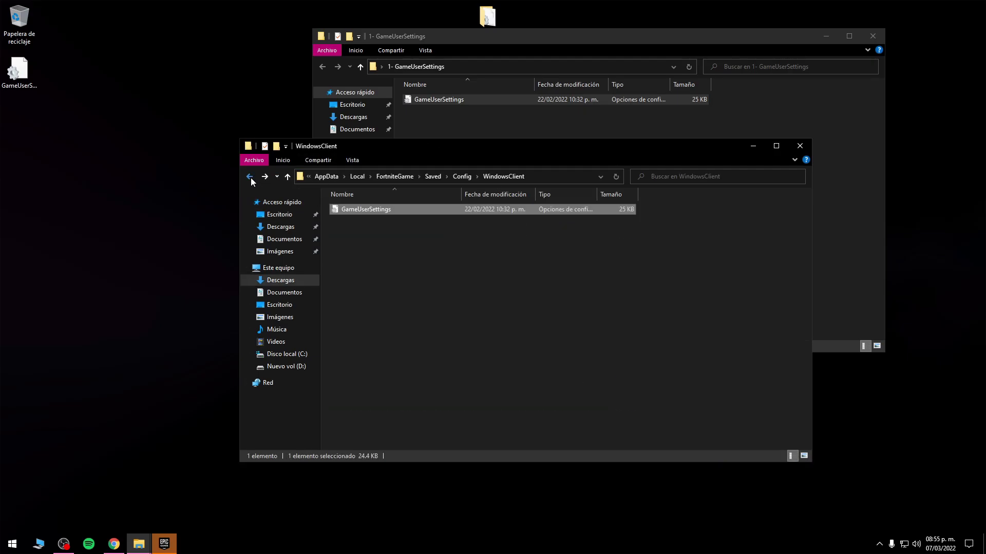
Copy GameUserSettings from WindowsClient to the desktop, replacing the existing copy, and place its icon below the Papelera de reciclaje
right_click(369, 213)
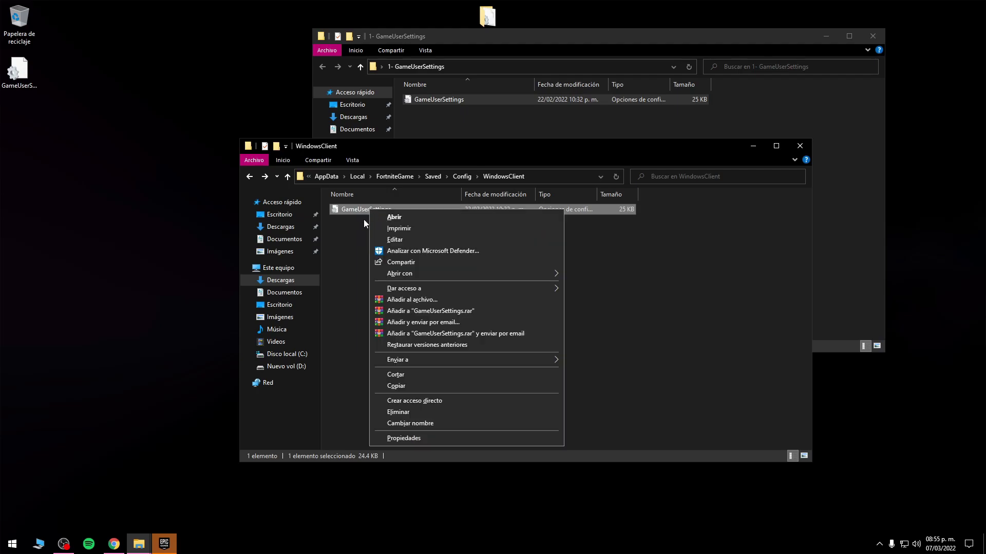
click(422, 384)
right_click(179, 221)
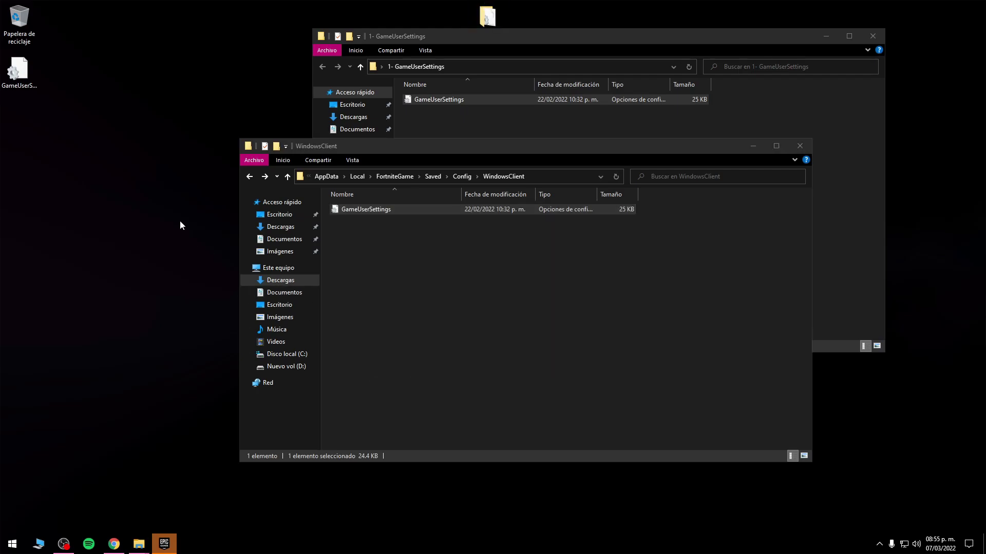
click(211, 281)
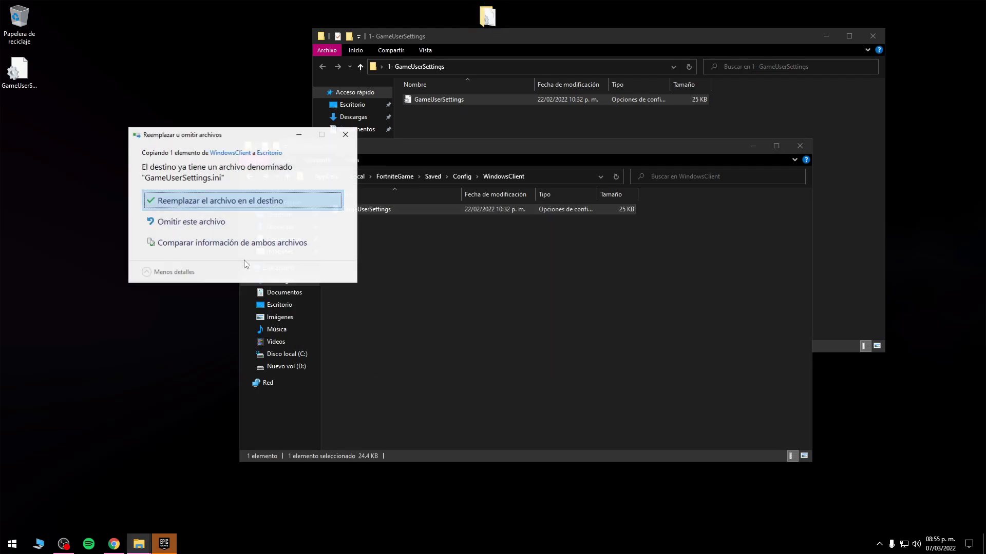
click(233, 198)
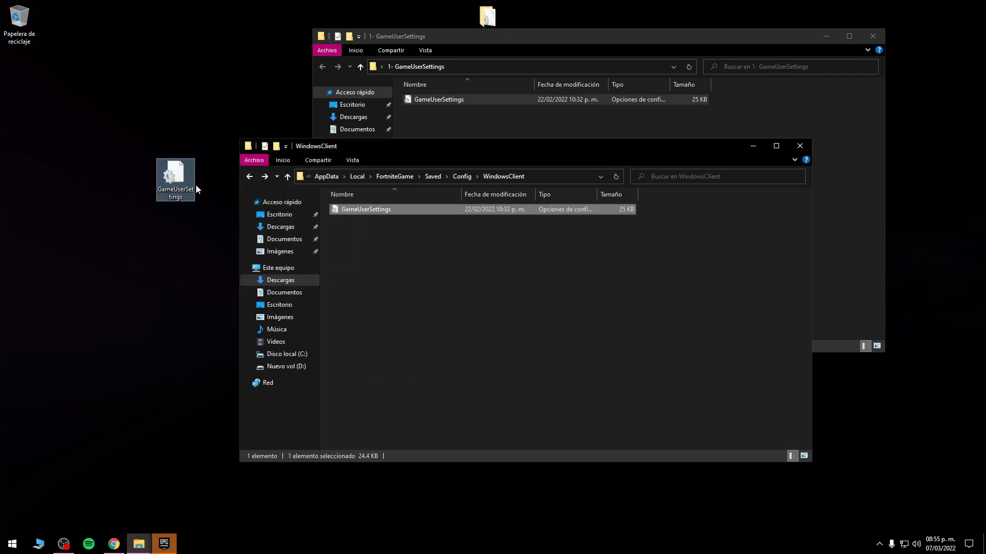
drag(195, 190, 57, 114)
drag(174, 177, 29, 92)
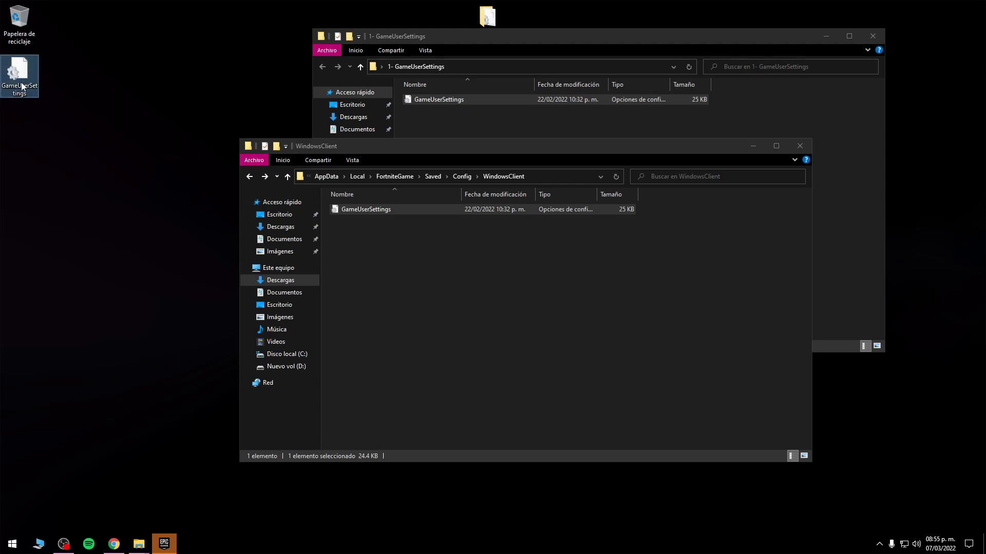
Copy GameUserSettings from the 1- GameUserSettings folder into Config's WindowsClient folder, replacing the file there
click(250, 178)
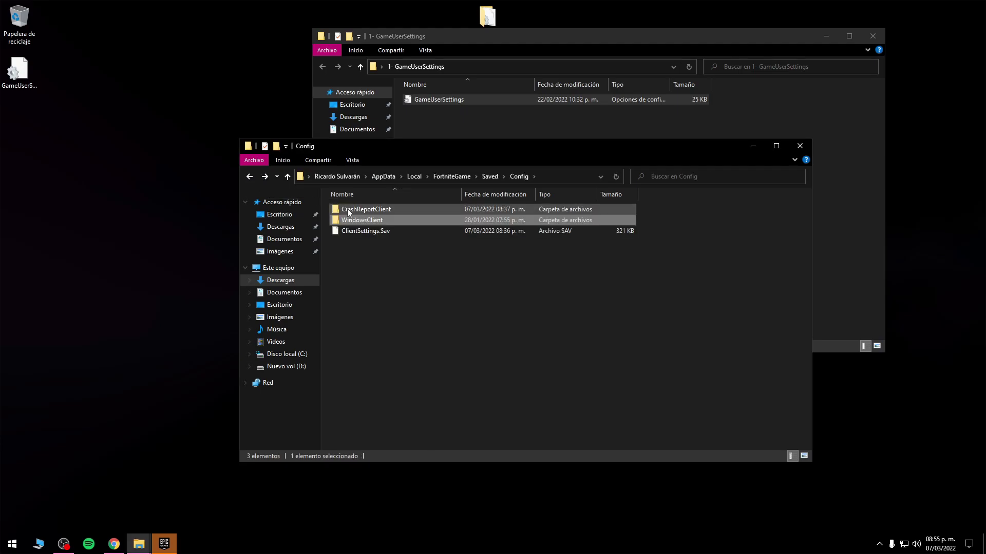
double_click(376, 223)
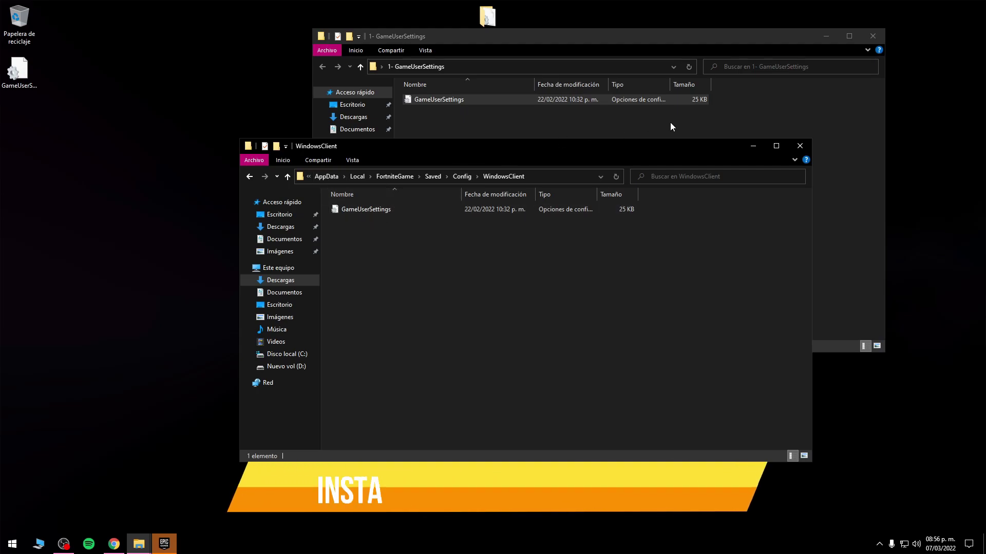
right_click(482, 103)
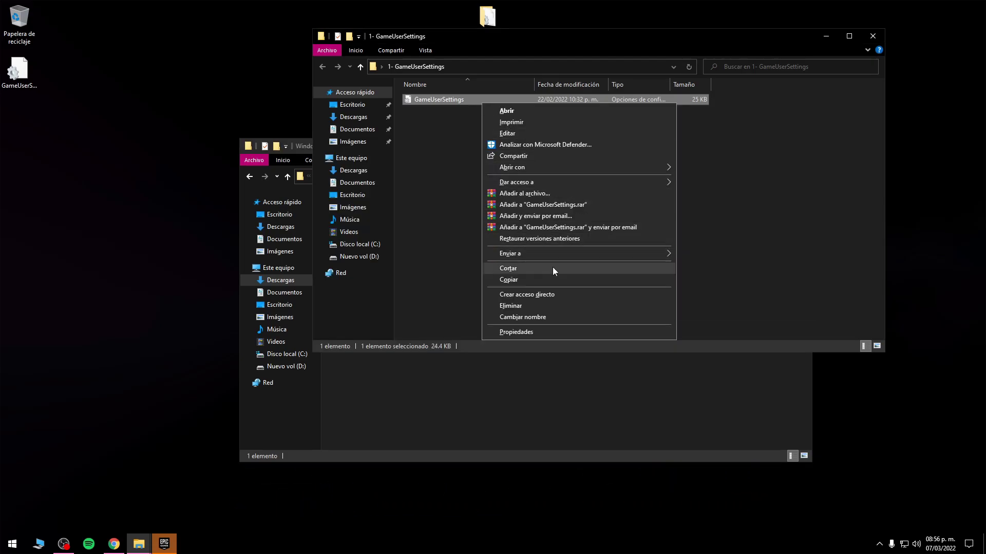
click(545, 280)
click(825, 37)
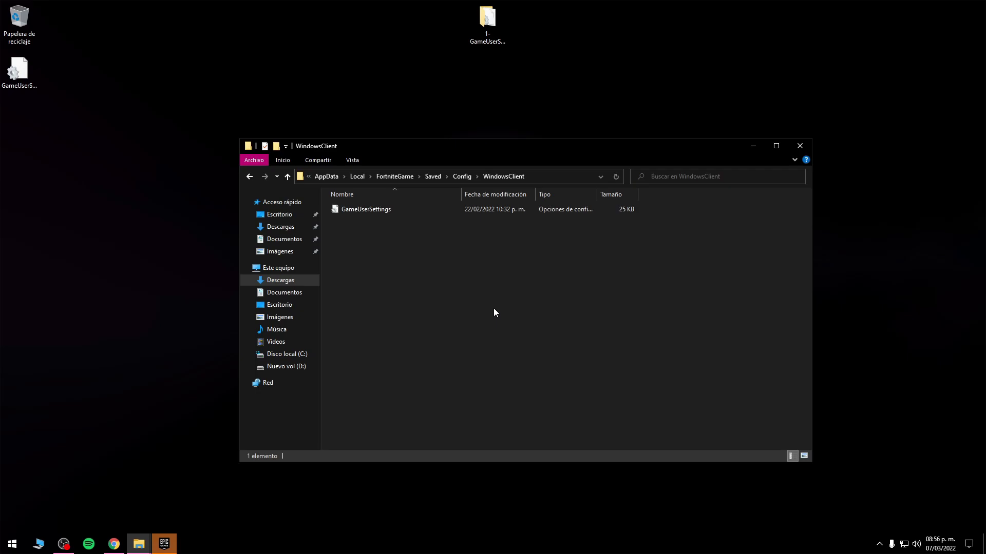
right_click(497, 308)
click(528, 392)
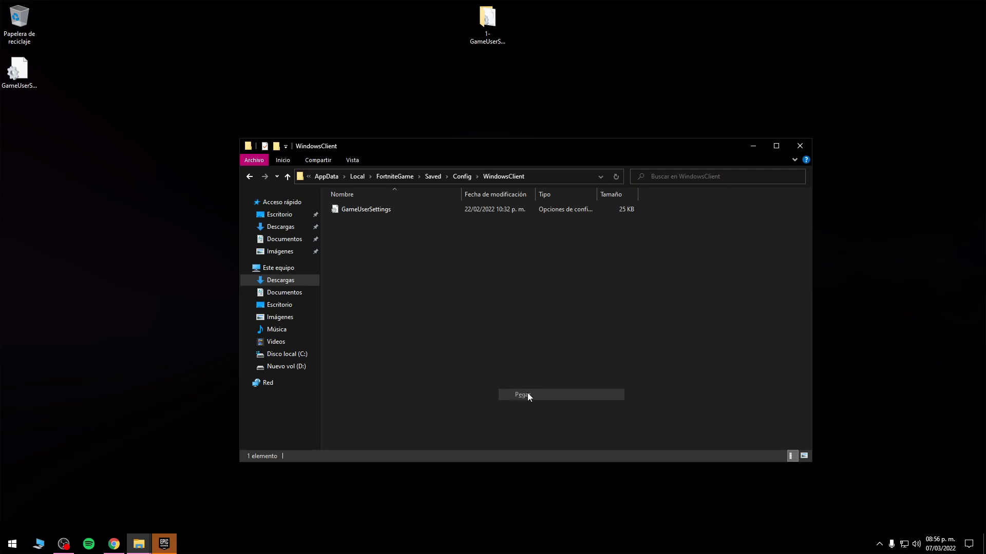
click(473, 204)
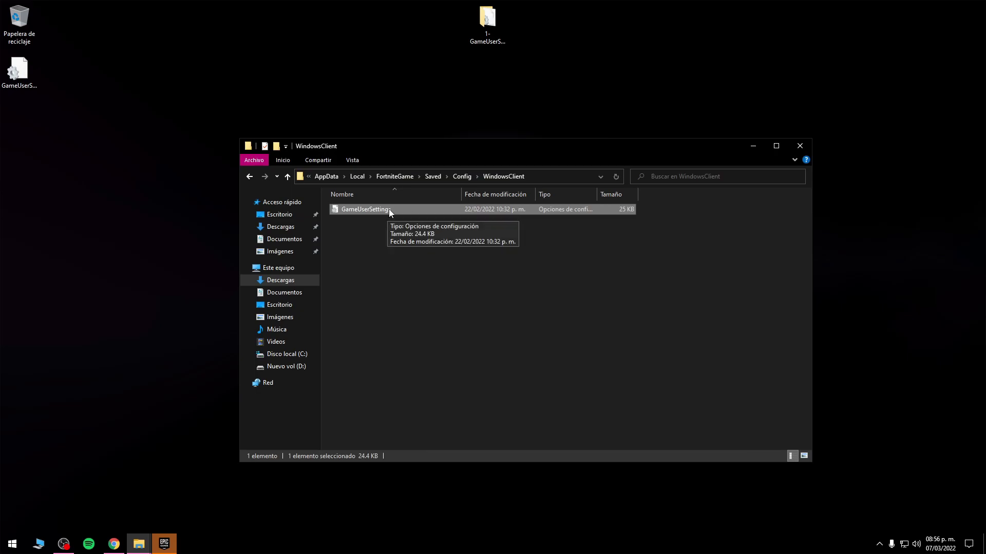
Set the GameUserSettings file in WindowsClient to Solo lectura and apply the attribute
right_click(389, 208)
click(430, 440)
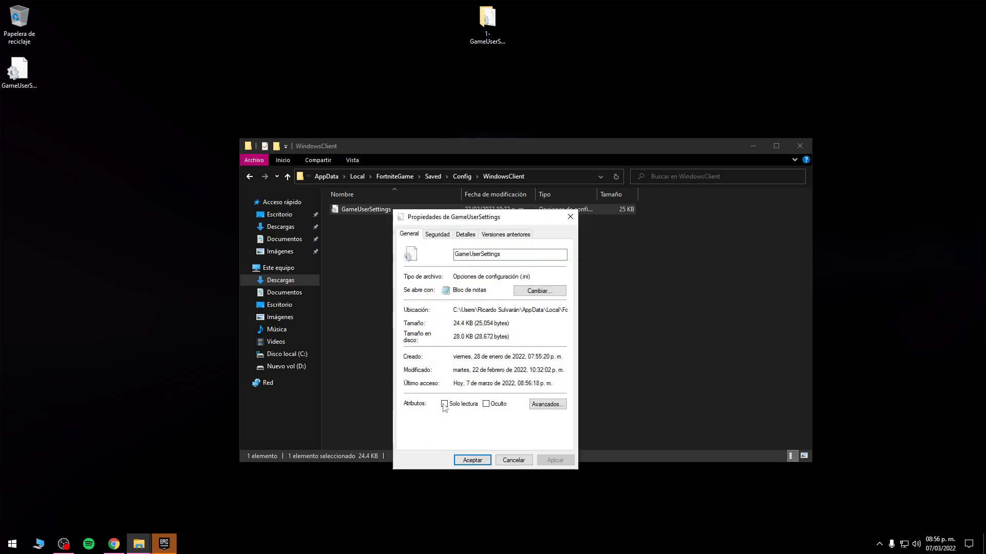
click(444, 404)
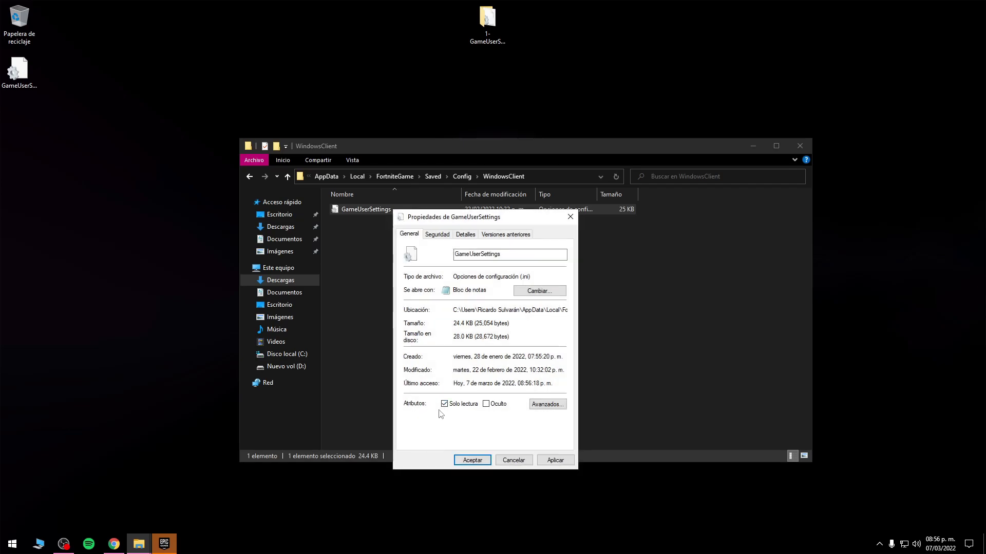
click(554, 461)
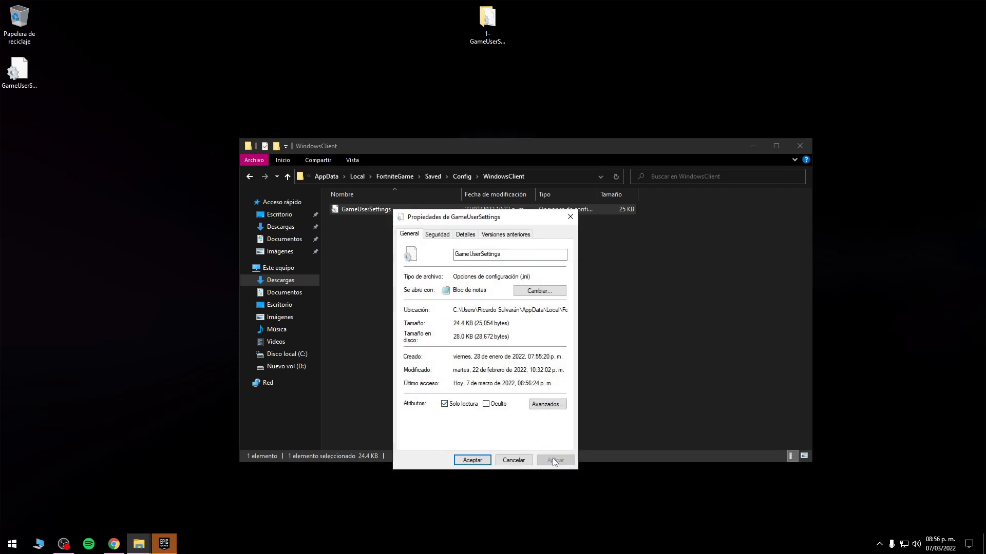
click(472, 460)
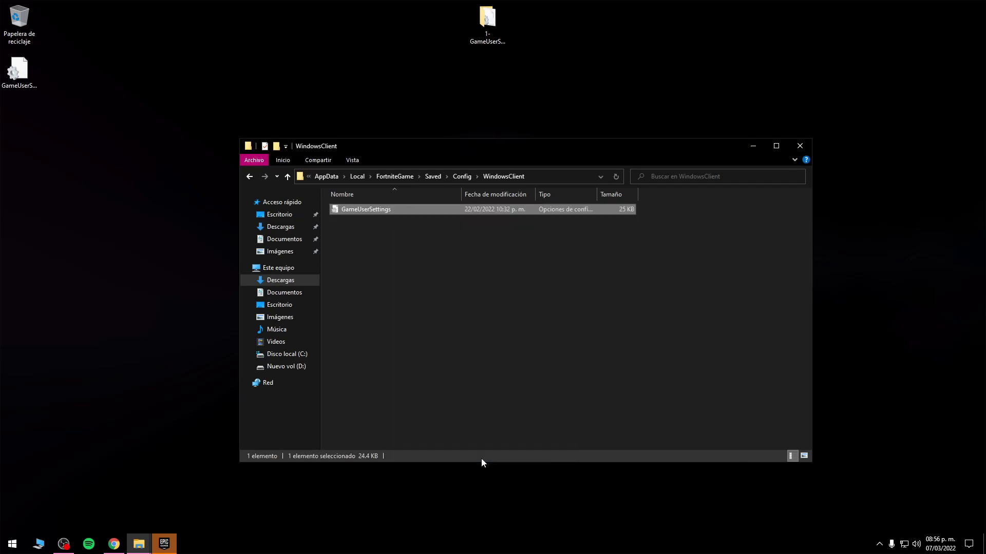
Open GameUserSettings in Bloc de notas, examine its resolution, screen size and frame rate entries, and close the file
double_click(384, 211)
scroll(764, 175, down, 5)
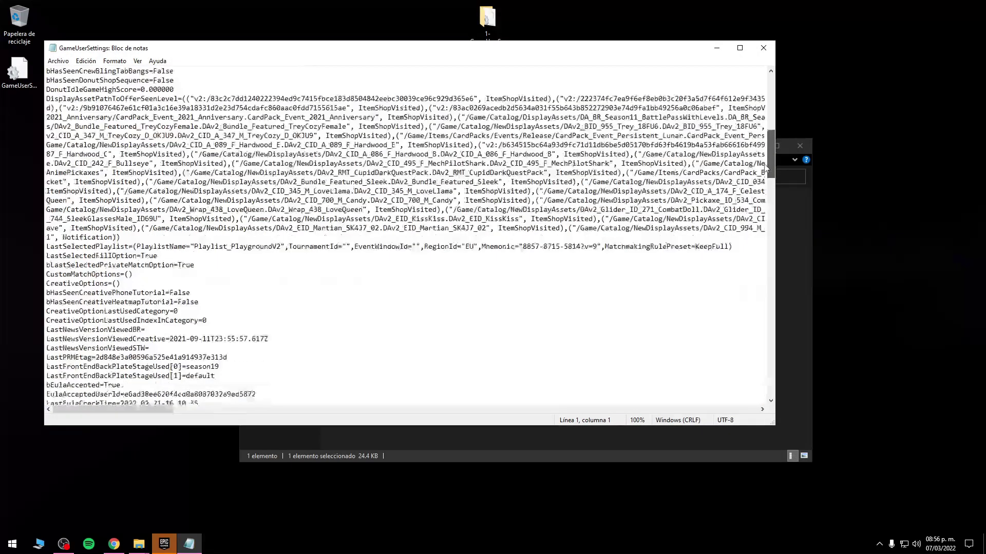
drag(764, 175, 764, 318)
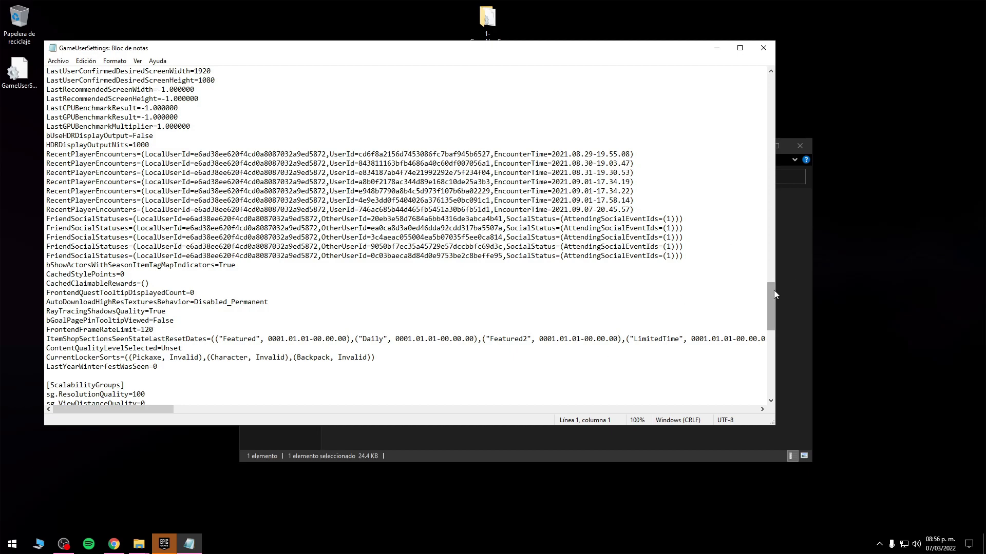
scroll(772, 308, down, 9)
drag(770, 329, 765, 265)
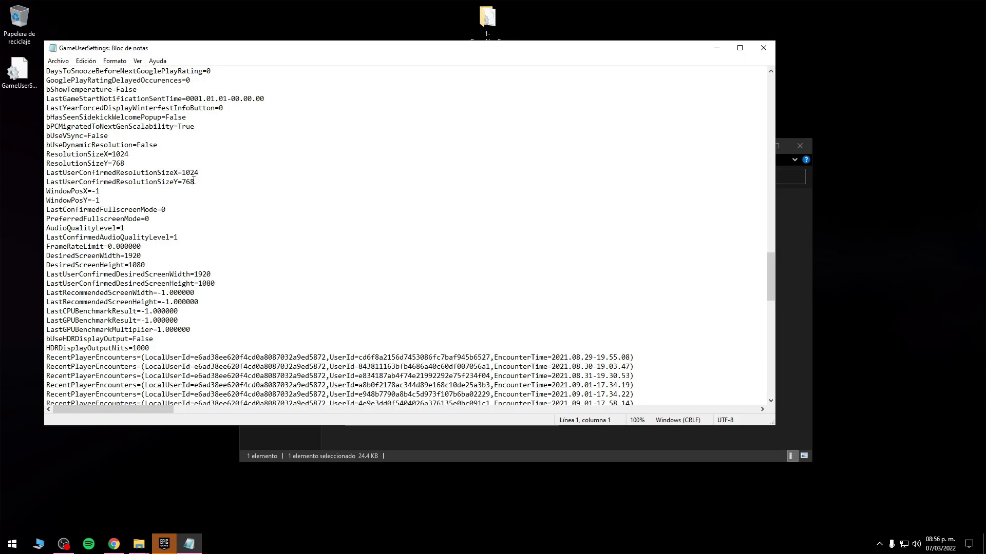
drag(771, 283, 774, 232)
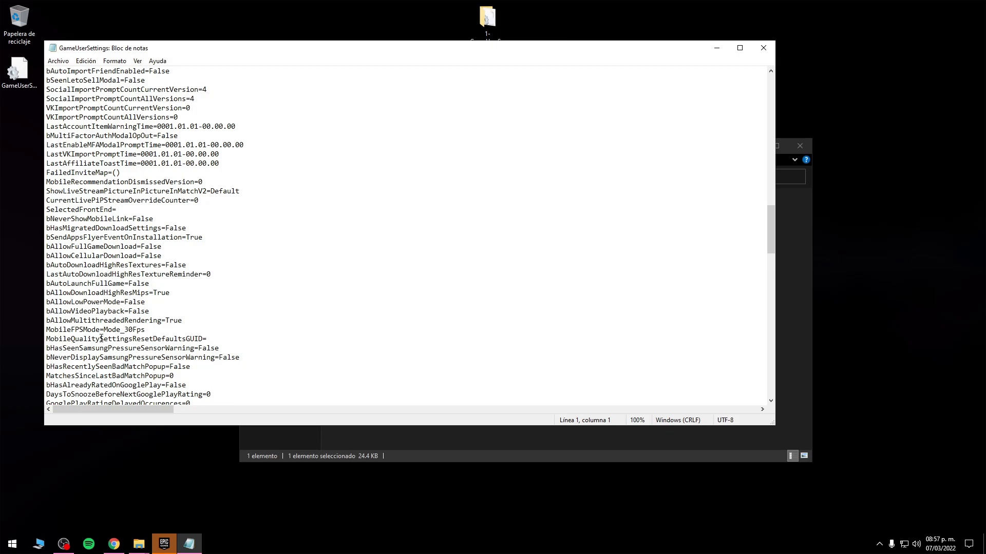
scroll(144, 333, down, 4)
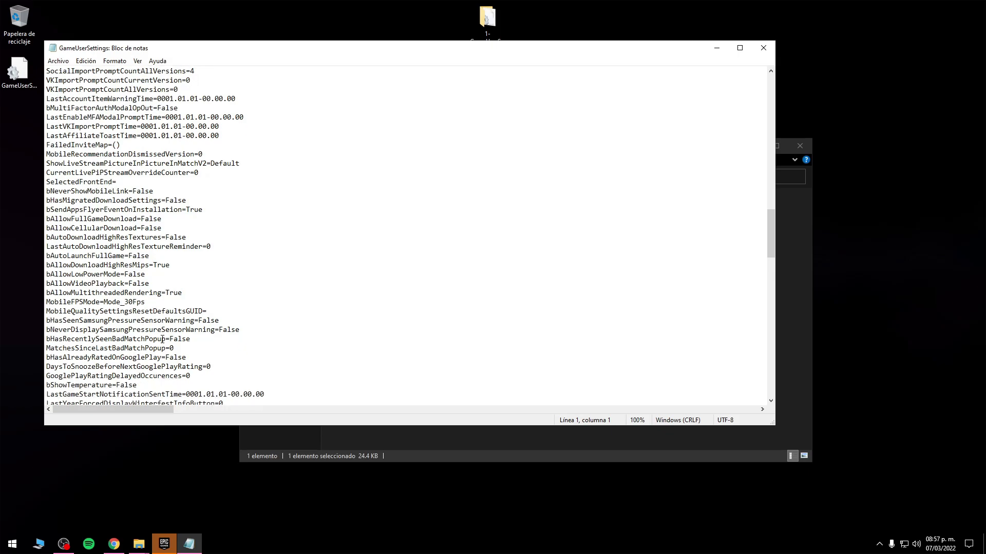
scroll(168, 343, down, 4)
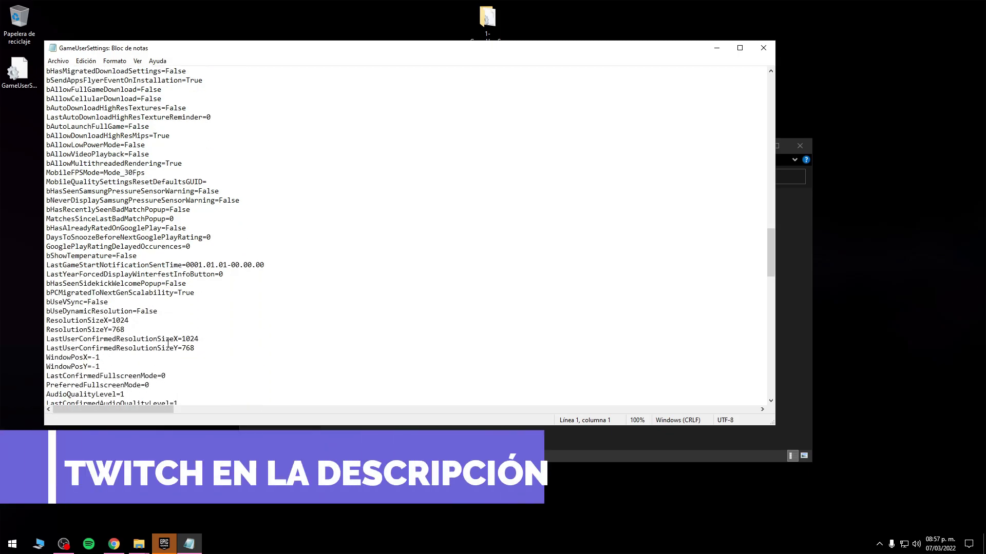
scroll(173, 340, down, 3)
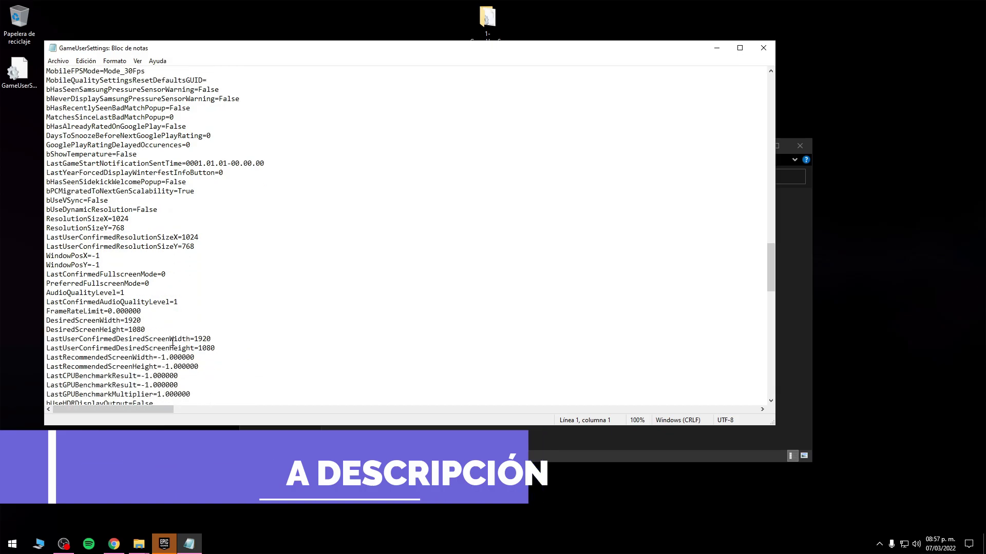
click(763, 48)
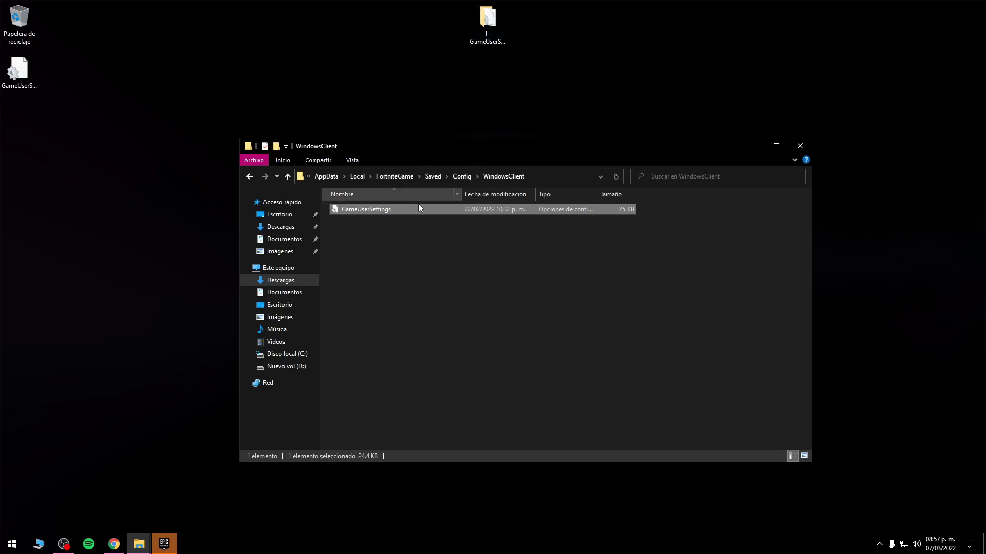
Close the WindowsClient window and move the 1- GameUserSettings folder to the desktop's upper-right corner
drag(546, 152, 768, 5)
click(974, 5)
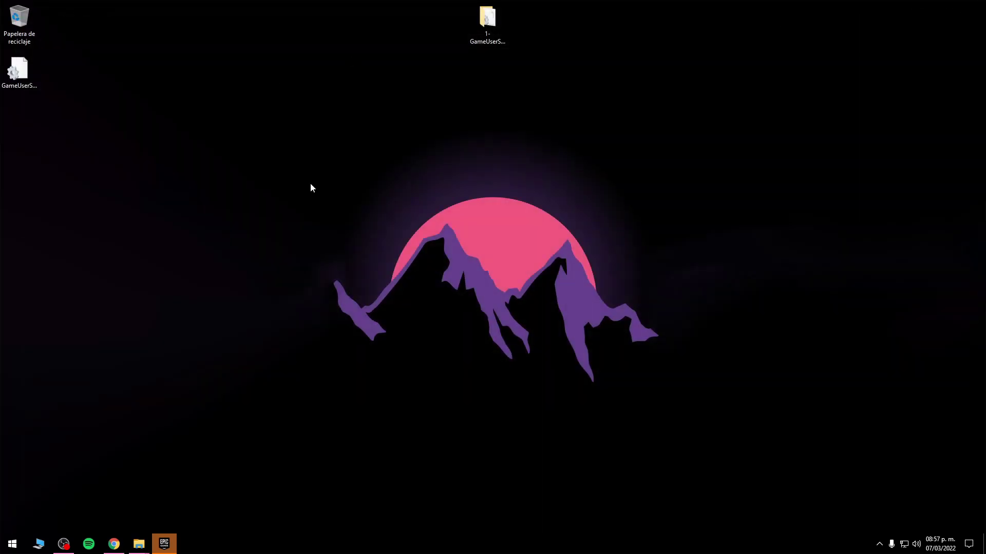
drag(501, 25, 951, 43)
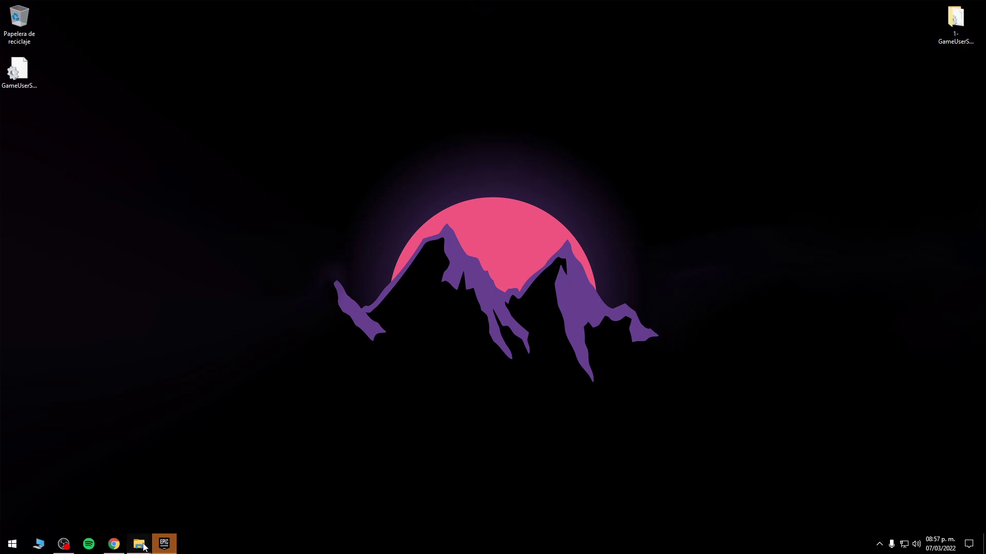
Place the 2- GPU Optimizacion folder on the desktop and open it in a non-maximized window
mouse_move(143, 543)
drag(0, 206, 728, 174)
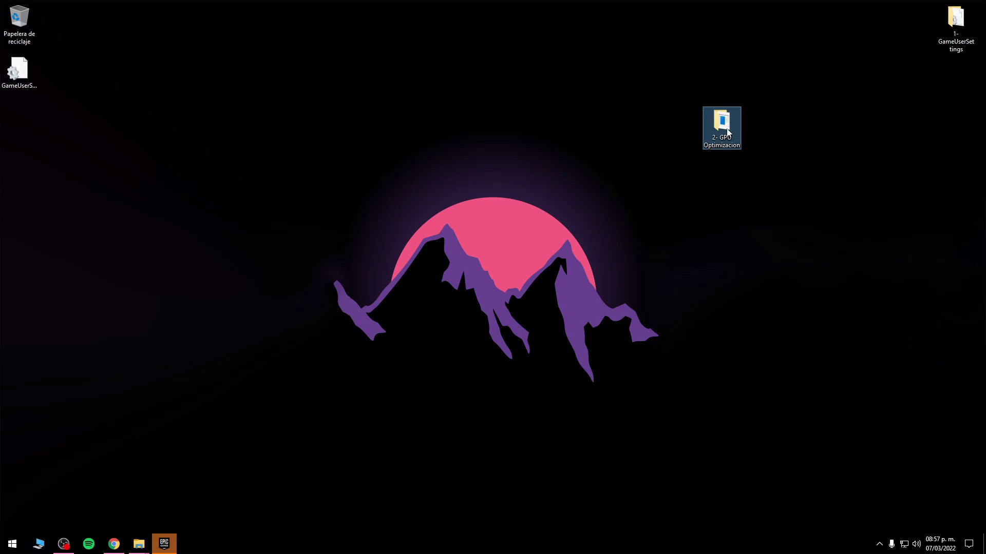
double_click(705, 139)
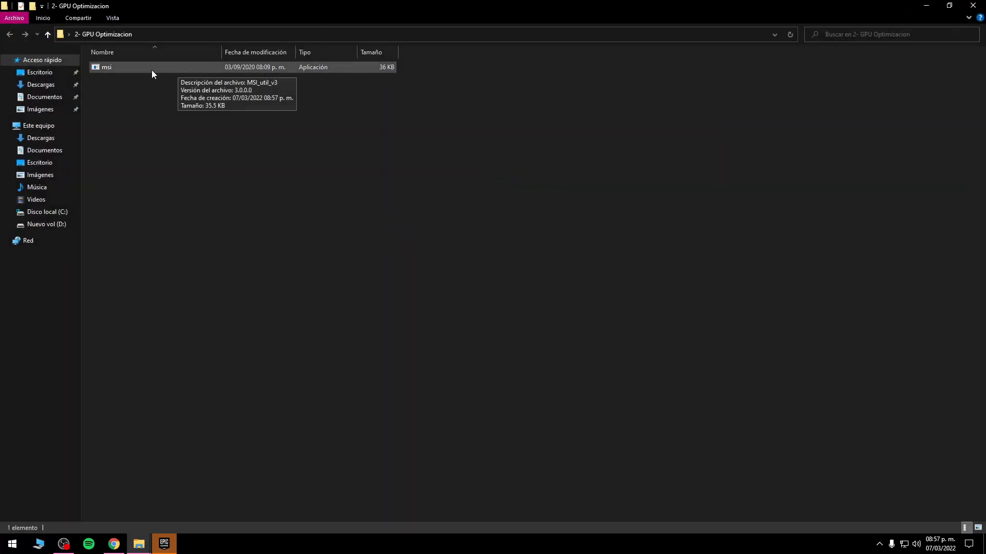
double_click(315, 6)
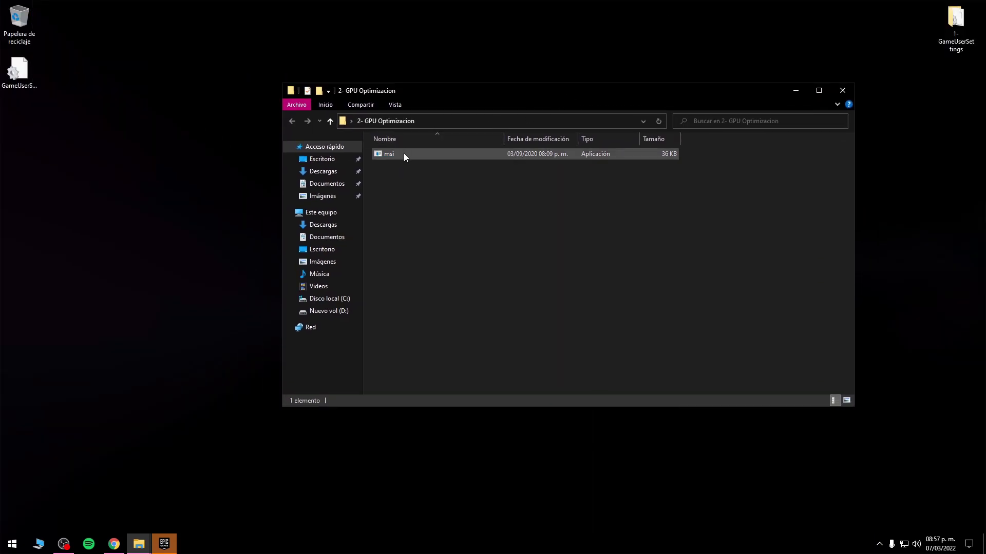
Open Optimizador Placas de video from WinterOS Optimizadores Gaming, view the device list in MSI mode utility, and close the utility
click(177, 233)
right_click(173, 253)
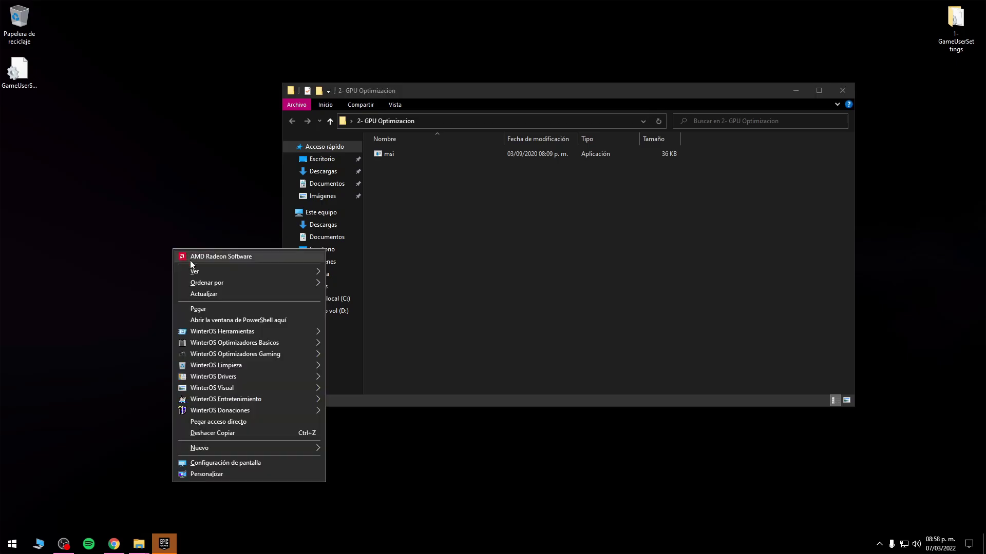
click(173, 185)
right_click(181, 209)
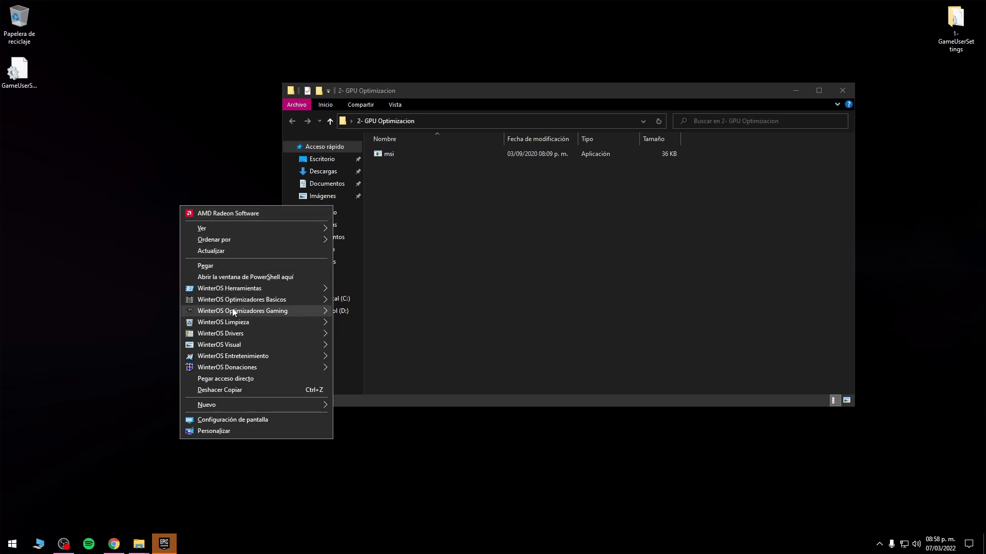
mouse_move(232, 312)
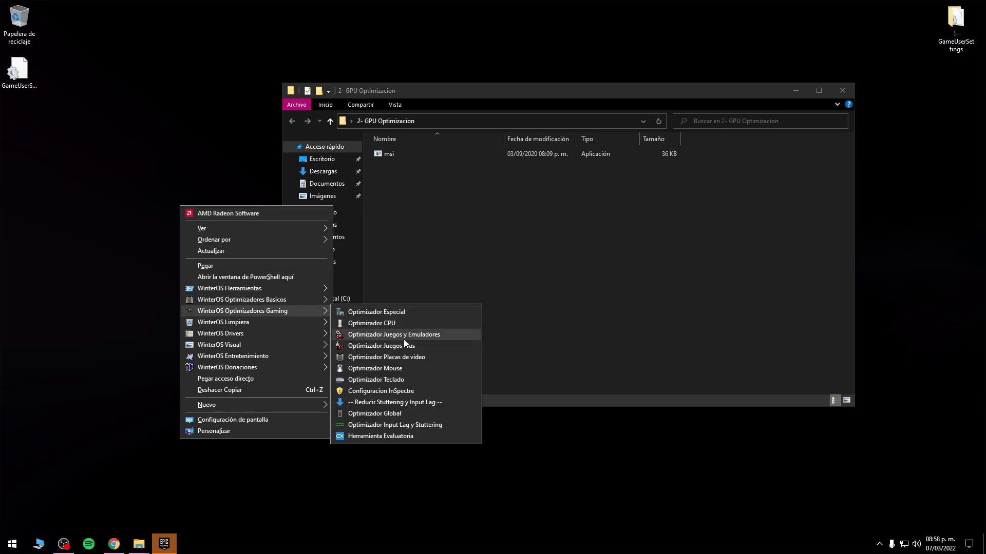
click(406, 358)
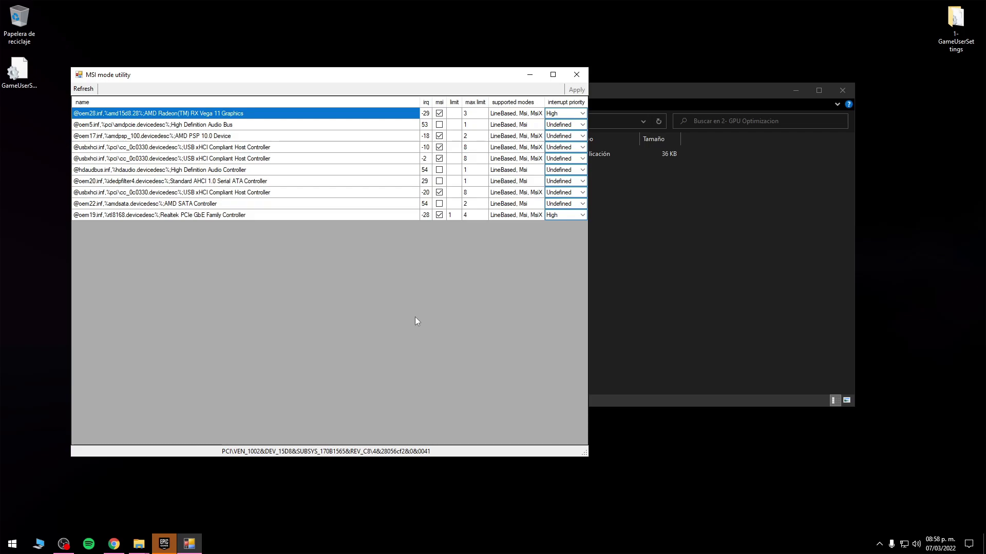
click(575, 75)
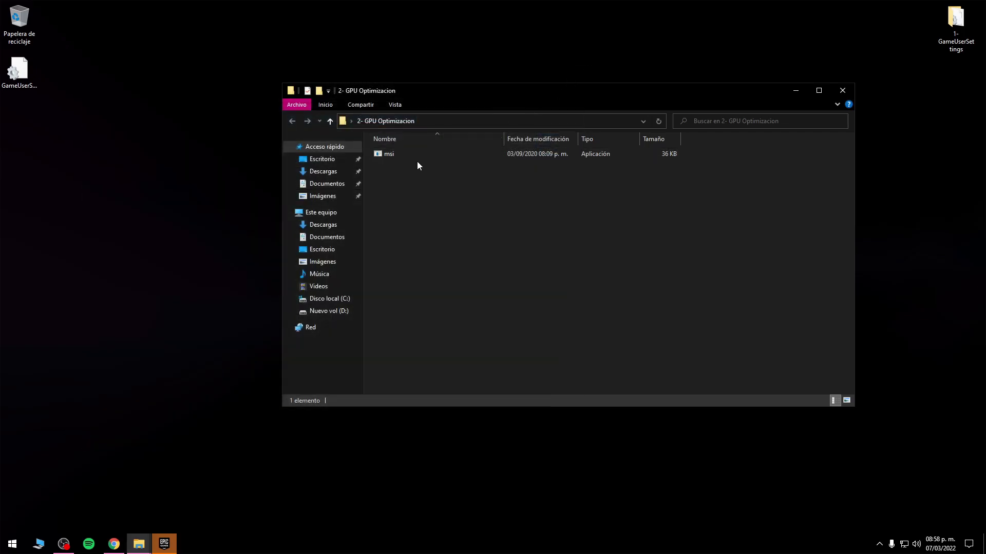
Launch the msi application from the 2- GPU Optimizacion folder and maximize the MSI mode utility window
right_click(402, 155)
click(397, 153)
right_click(396, 153)
click(434, 167)
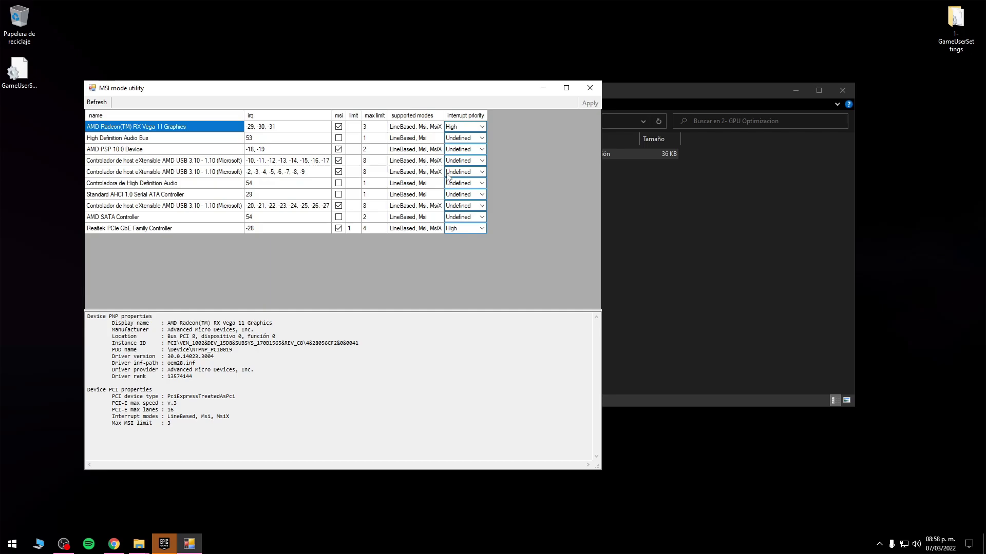
drag(419, 92, 640, 3)
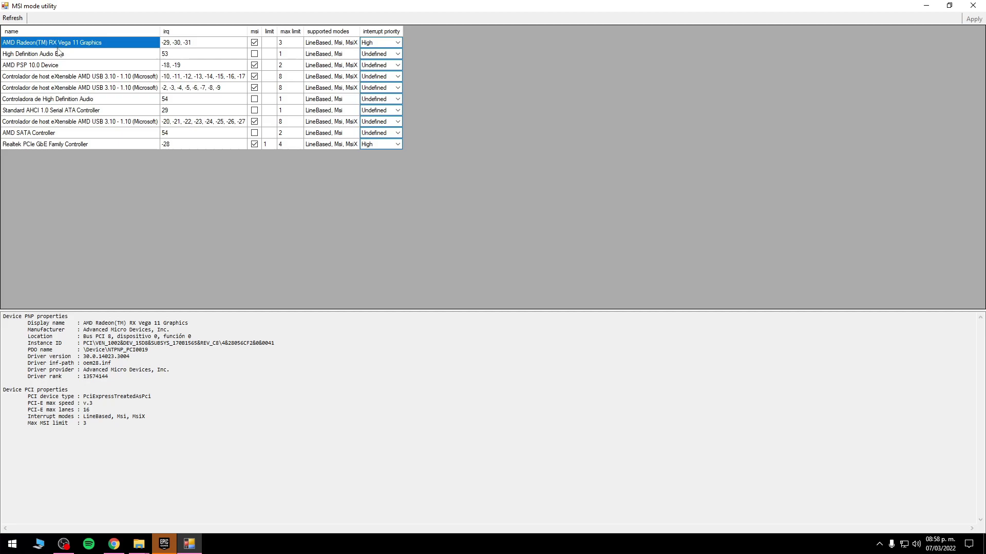
Set the interrupt priority of AMD Radeon(TM) RX Vega 11 Graphics to High and apply the change
click(379, 46)
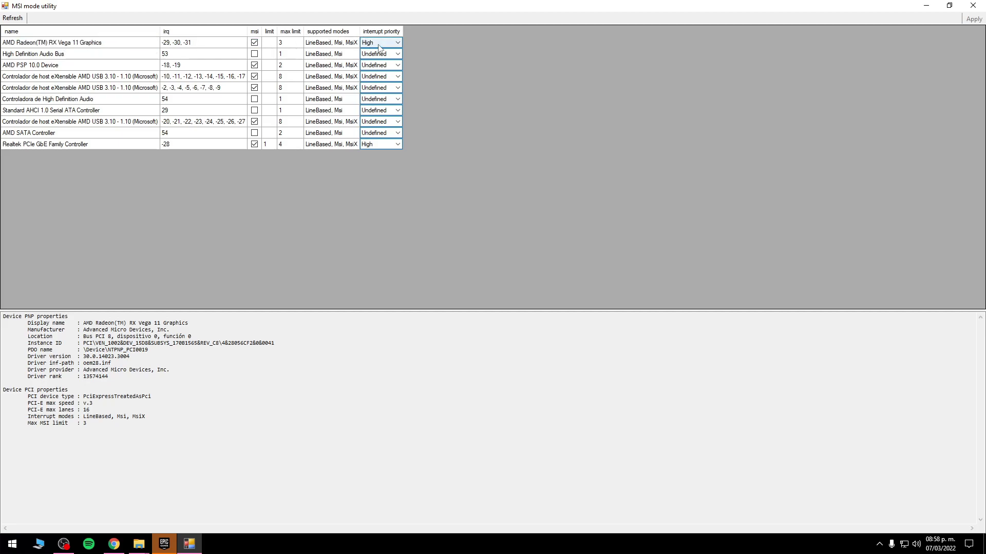
click(379, 46)
click(383, 51)
click(389, 46)
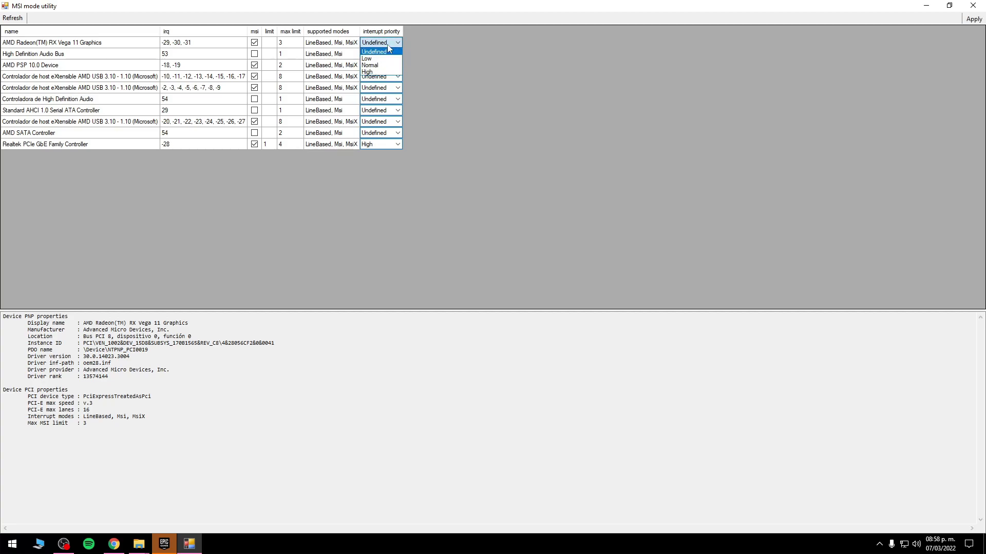
click(377, 72)
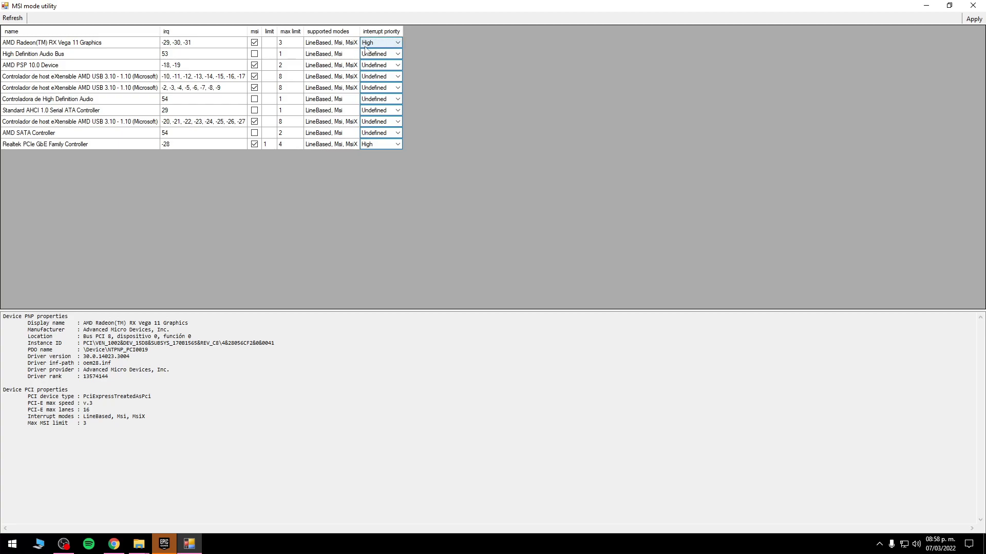
click(973, 20)
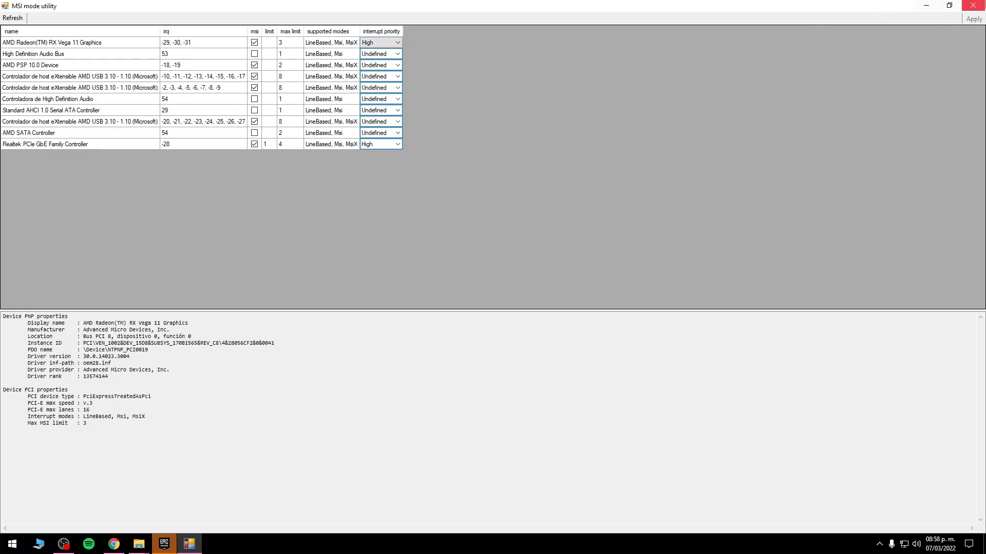
Close MSI mode utility and the folder window, and place the 2- GPU Optimizacion folder below the 1- GameUserSettings folder
click(973, 5)
click(833, 91)
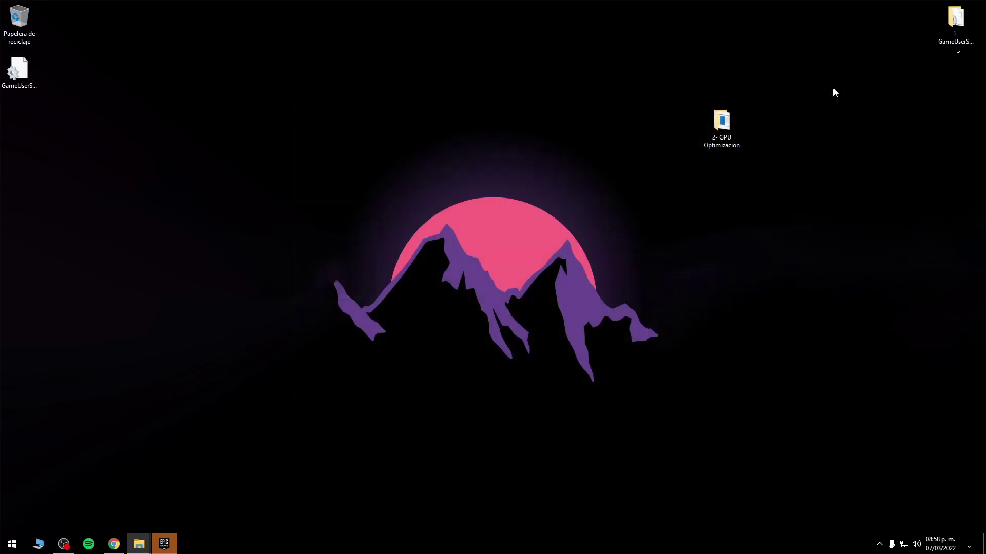
drag(725, 133, 962, 79)
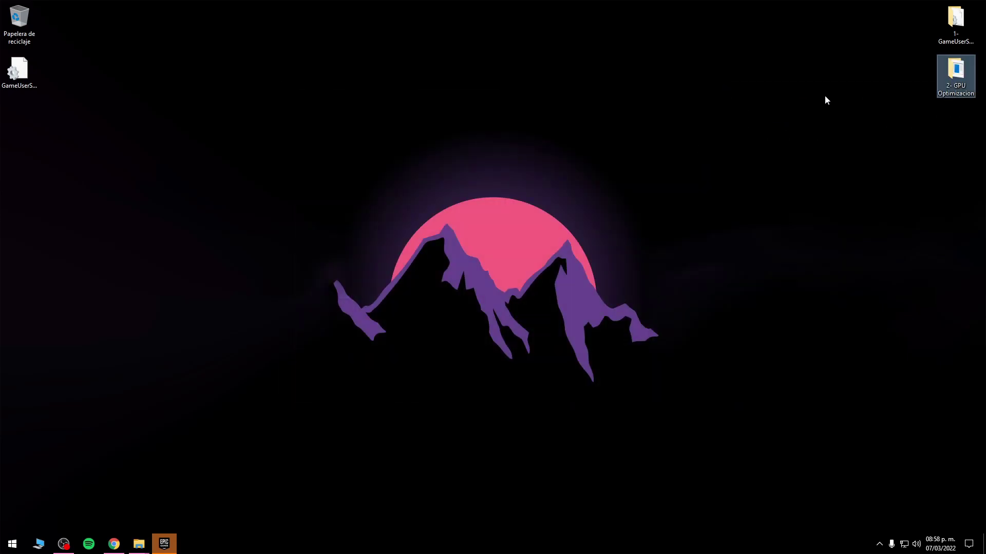
Launch Fortnite through the Epic Games launcher, close the launcher window, and skip the game's news screen to reach the lobby
click(879, 544)
right_click(899, 482)
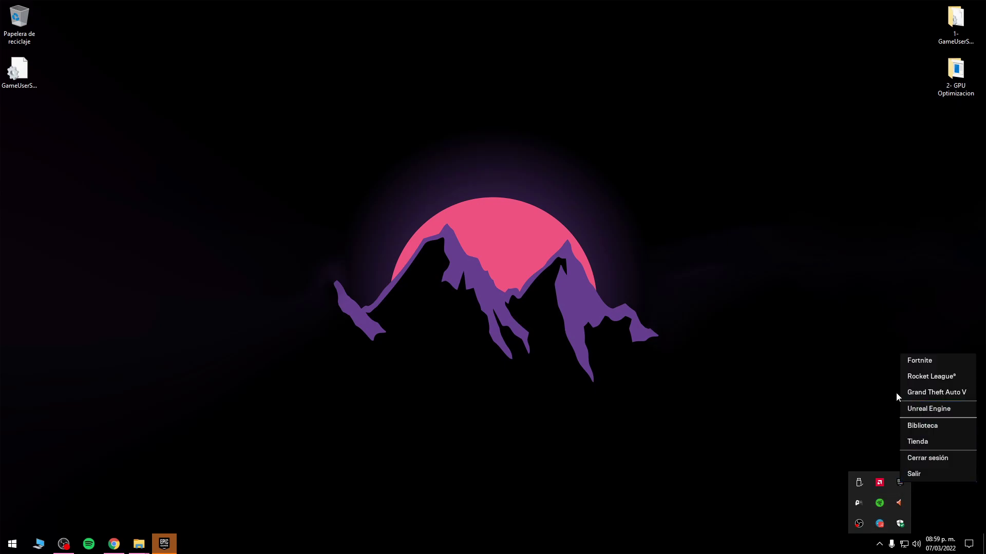
click(924, 362)
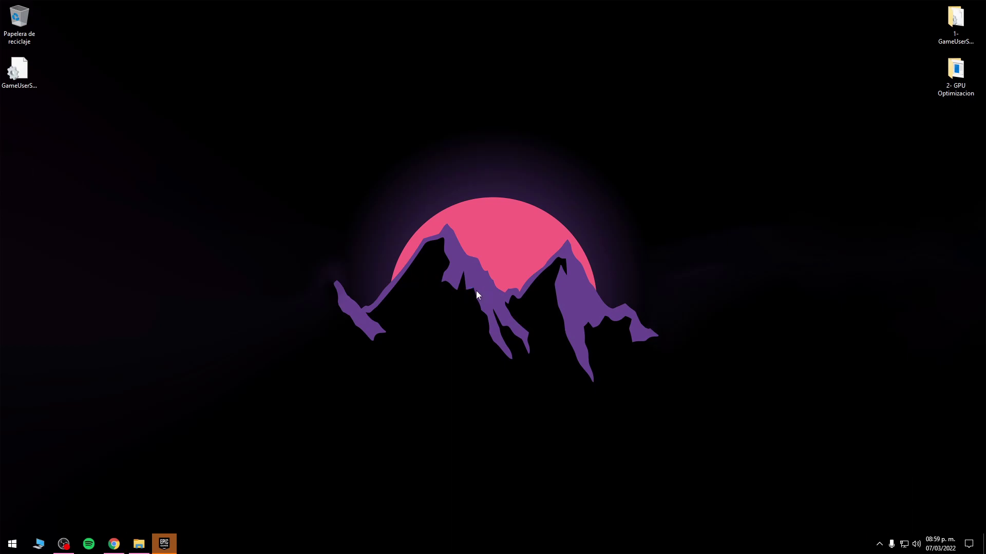
click(165, 547)
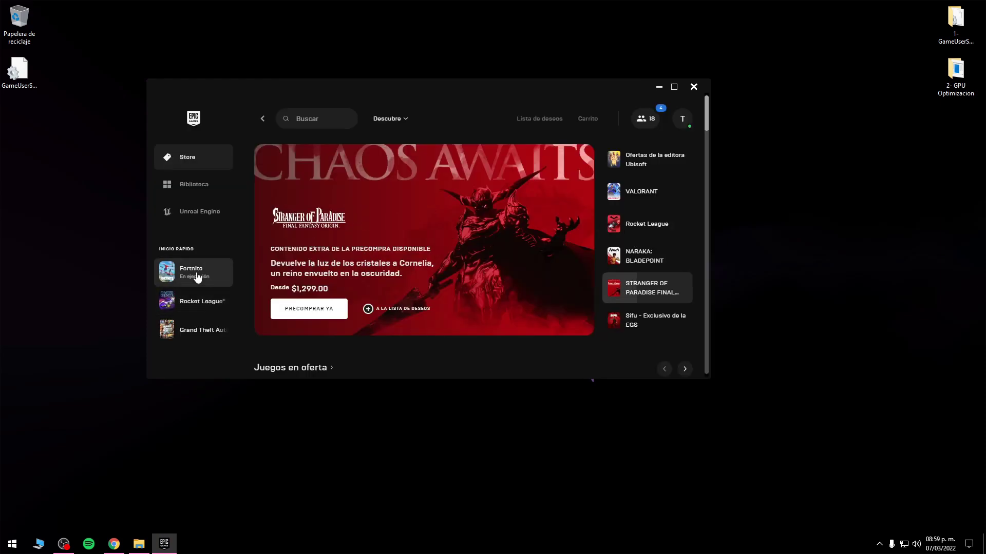
click(693, 86)
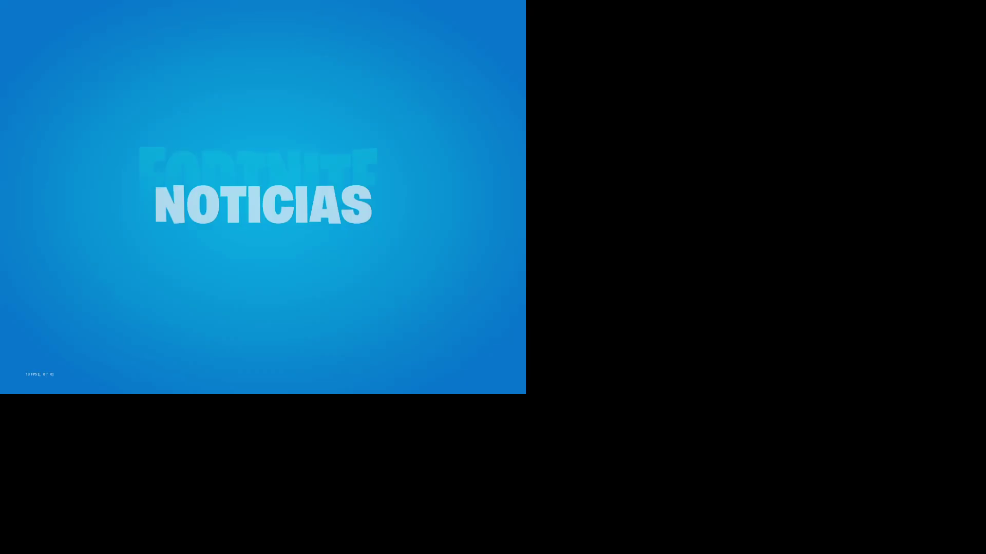
key(Escape)
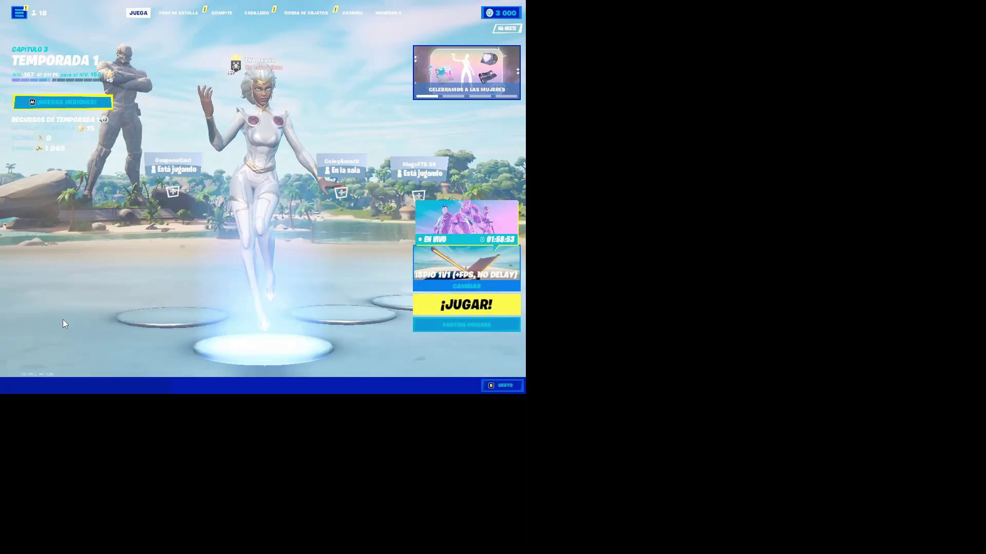